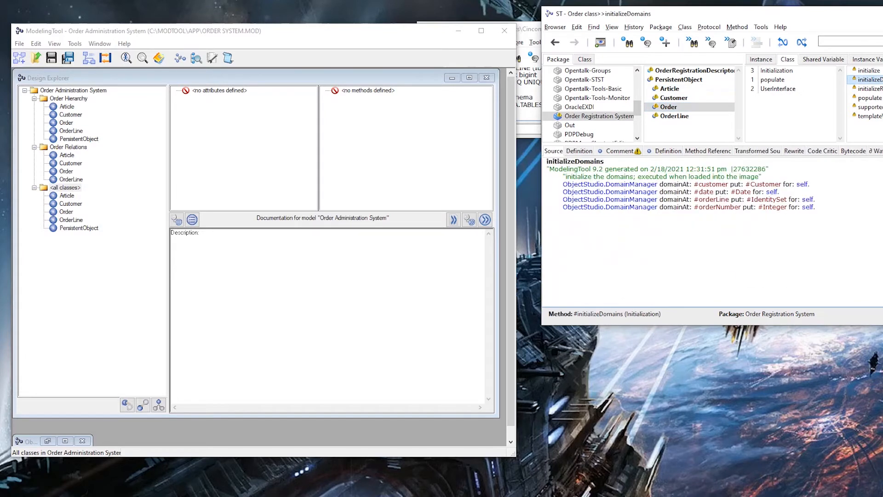
Step: Review further class-side methods generated for the Order class
left_click(870, 89)
left_click(869, 106)
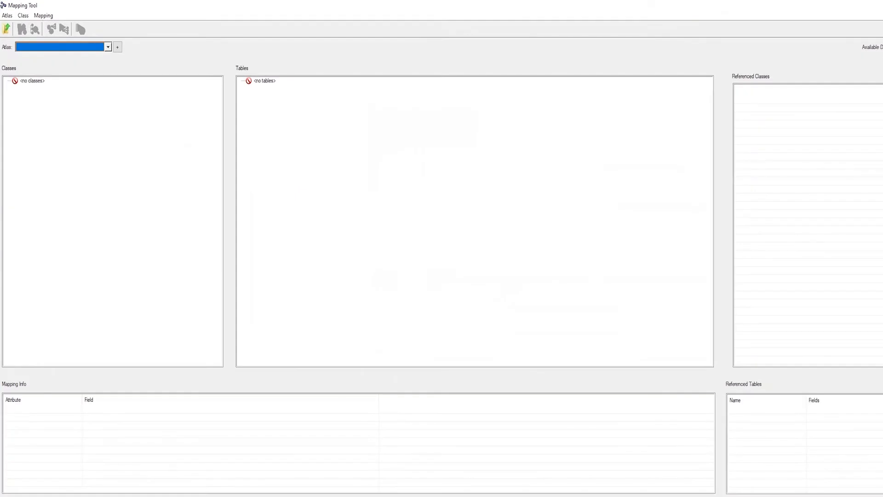
Step: Create an atlas named OSA in the Mapping Tool
left_click(118, 47)
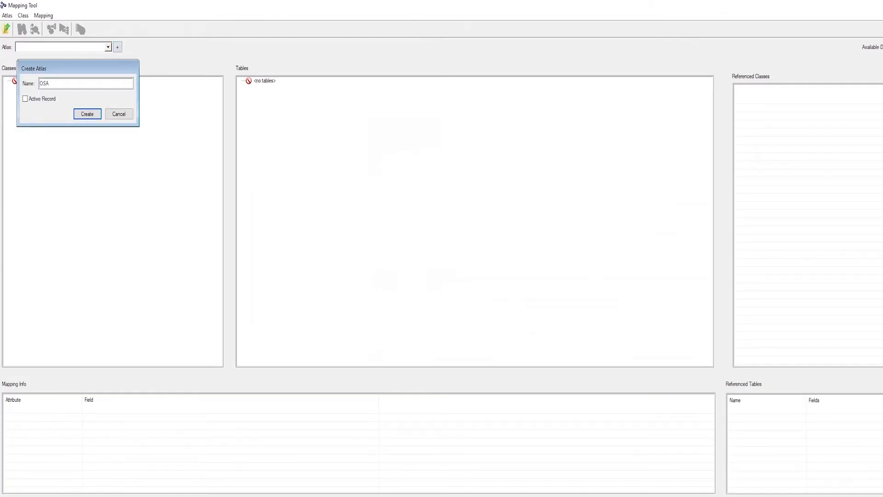
left_click(87, 114)
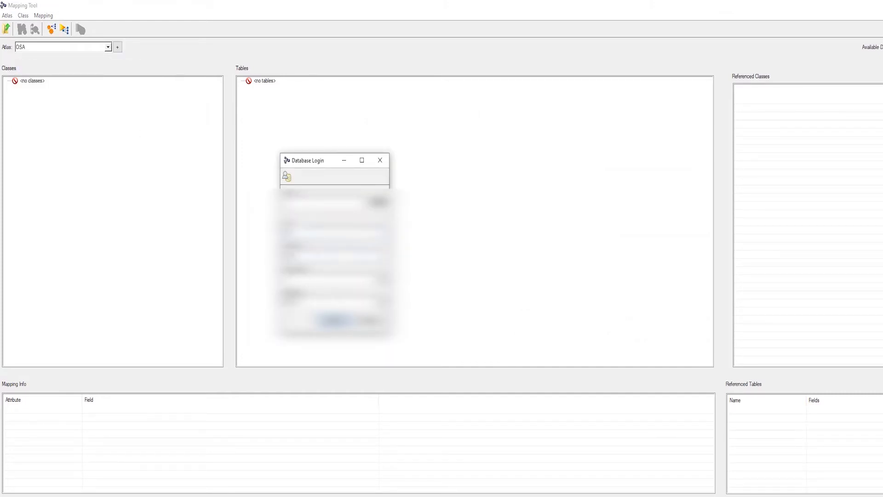
Step: Log in to the database with the user name, password and connection details, choosing the database options for the OSA atlas
type("***")
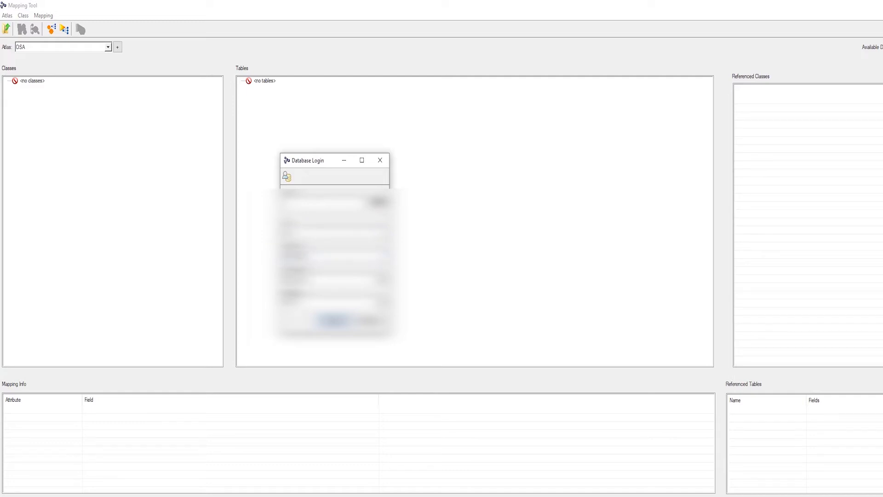
type("*******")
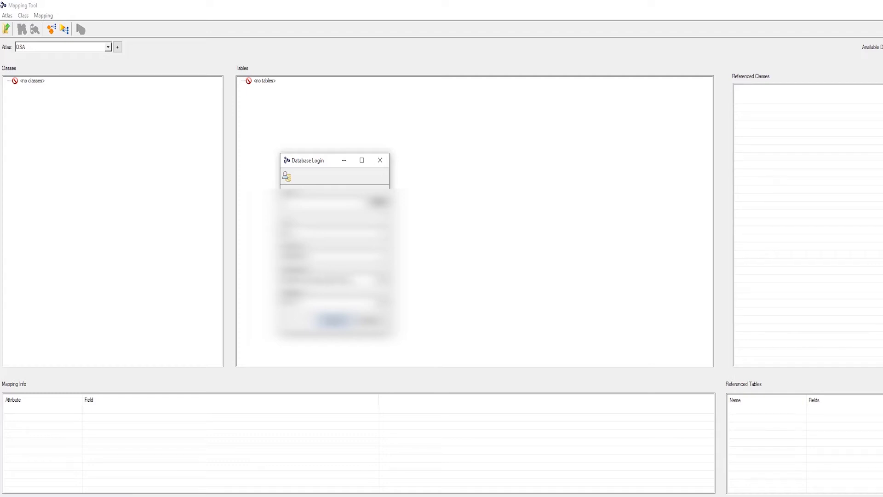
key("Tab")
left_click(381, 301)
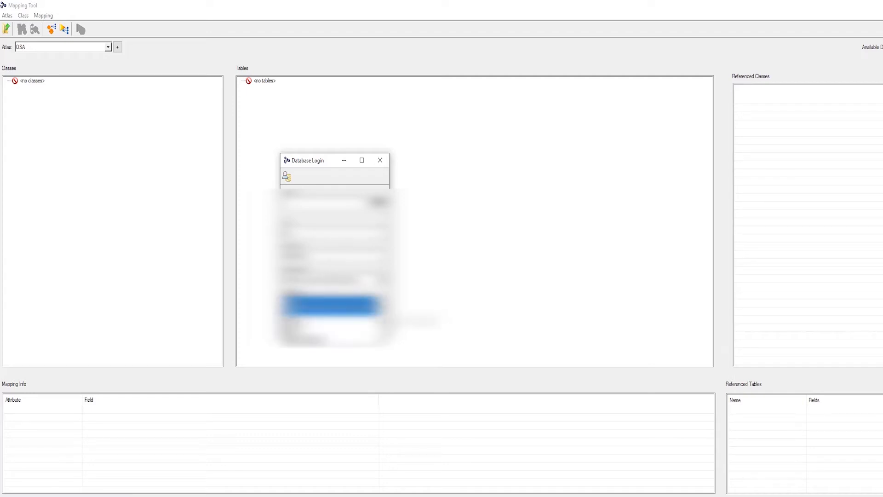
left_click(335, 331)
left_click(381, 301)
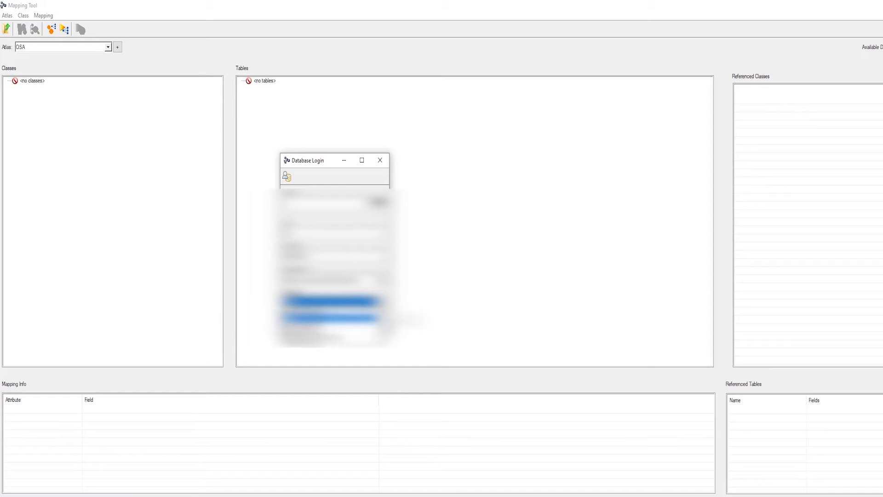
left_click(333, 310)
left_click(336, 321)
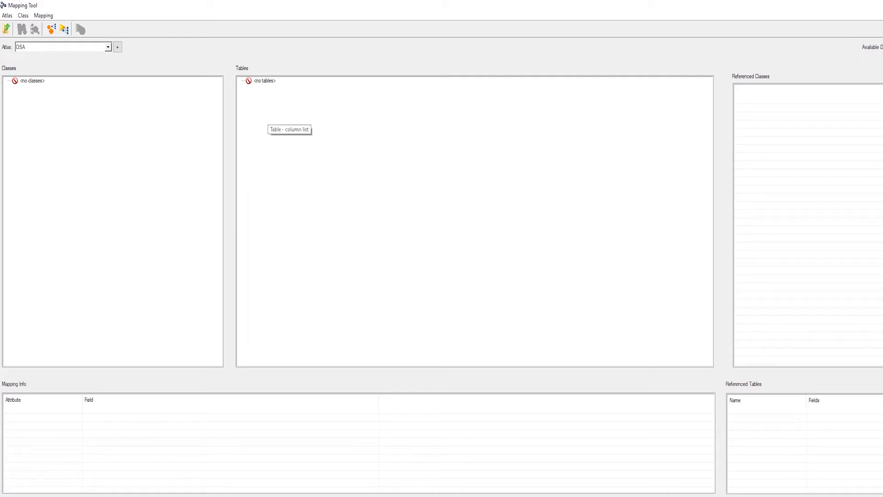
Step: Check which existing database tables can be added to the atlas
right_click(262, 80)
left_click(286, 96)
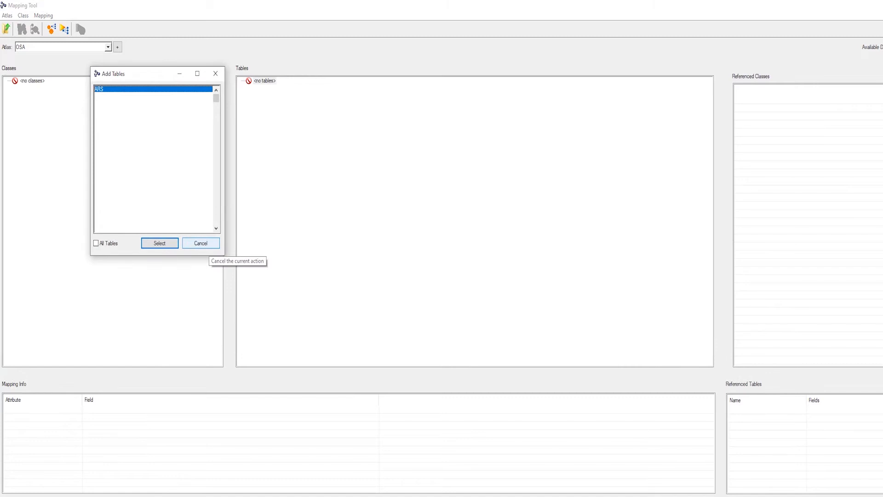
left_click(201, 243)
Step: Browse the classes available to add by namespace and by bundle/package, and search all classes for "Mapping"
right_click(31, 80)
left_click(57, 85)
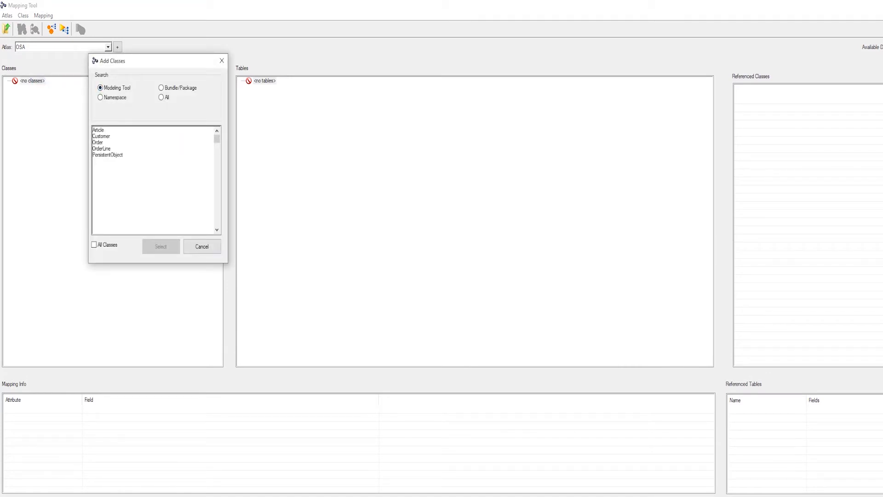
left_click(101, 97)
left_click(213, 112)
left_click(108, 141)
left_click(161, 88)
left_click(213, 112)
left_click(110, 142)
left_click(161, 98)
left_click(157, 112)
type("Mapping")
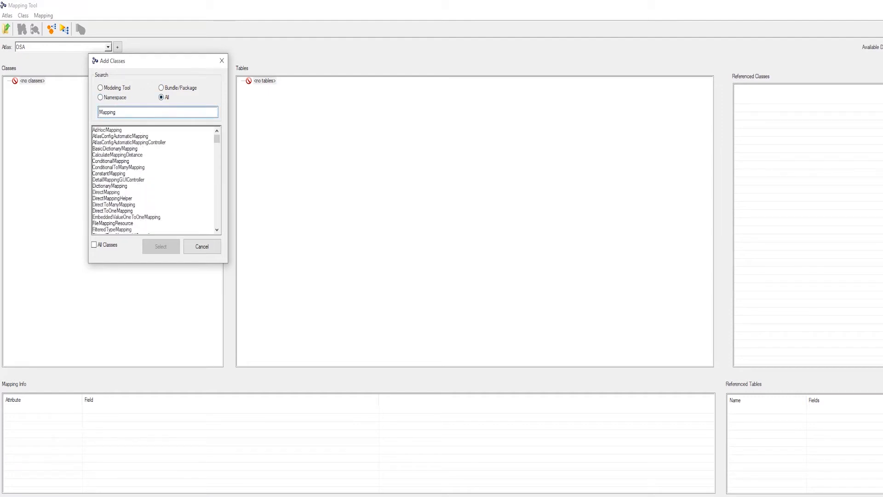
Step: Add all the Modeling Tool classes except PersistentObject to the atlas
left_click(100, 88)
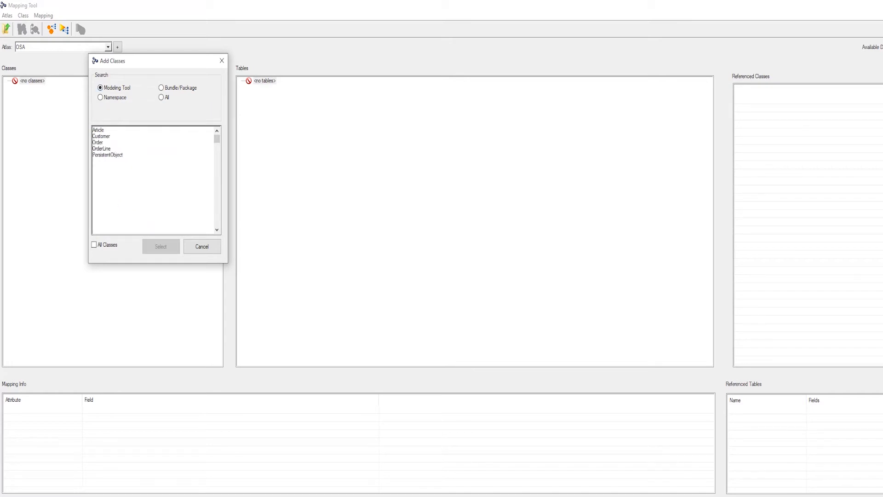
left_click(95, 244)
left_click(108, 155)
left_click(161, 247)
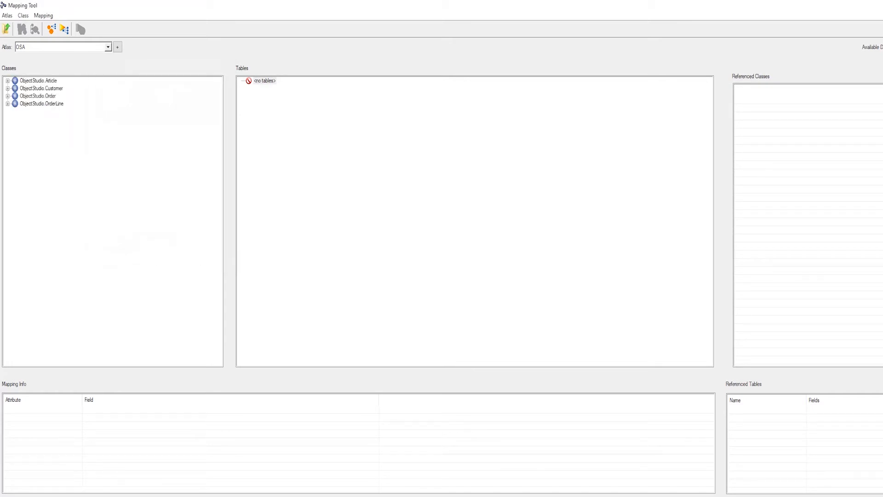
Step: Expand the Article class and go through its attributes down to orderLine
double_click(30, 81)
left_click(29, 88)
left_click(40, 96)
left_click(35, 103)
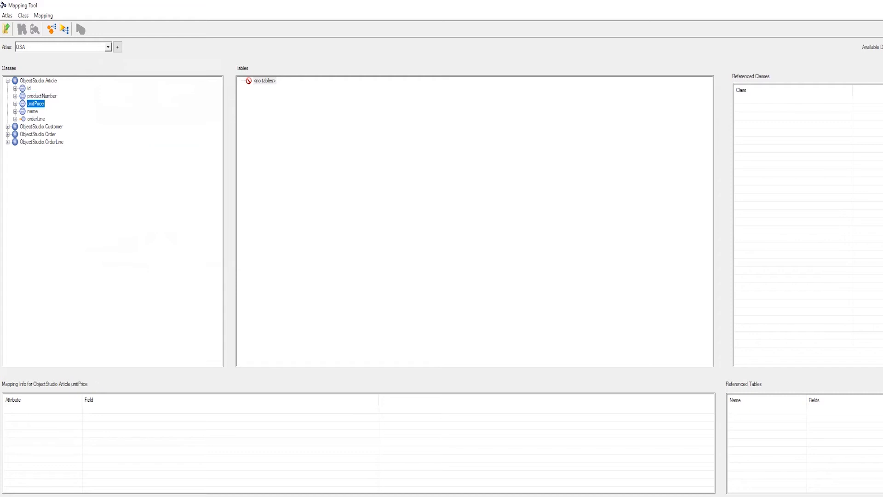
left_click(33, 111)
left_click(36, 120)
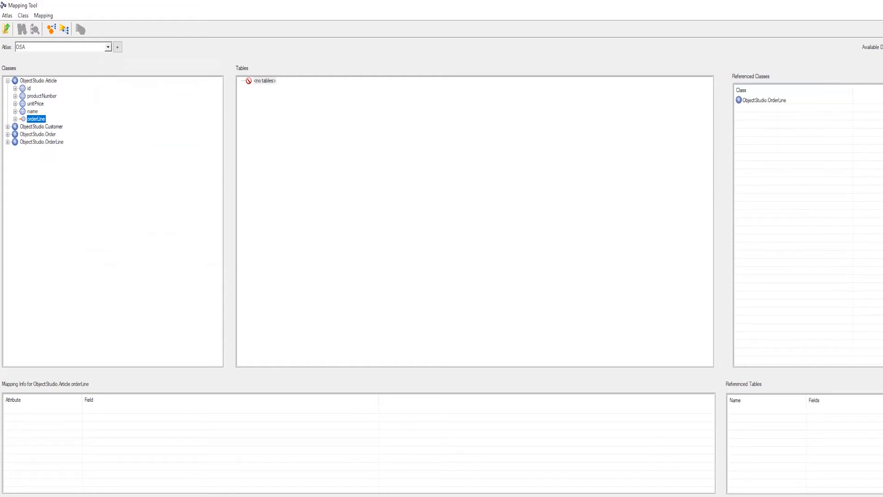
Step: Review the model definitions of the Article attributes from id through orderLine, including collection and data type
left_click(29, 88)
right_click(29, 88)
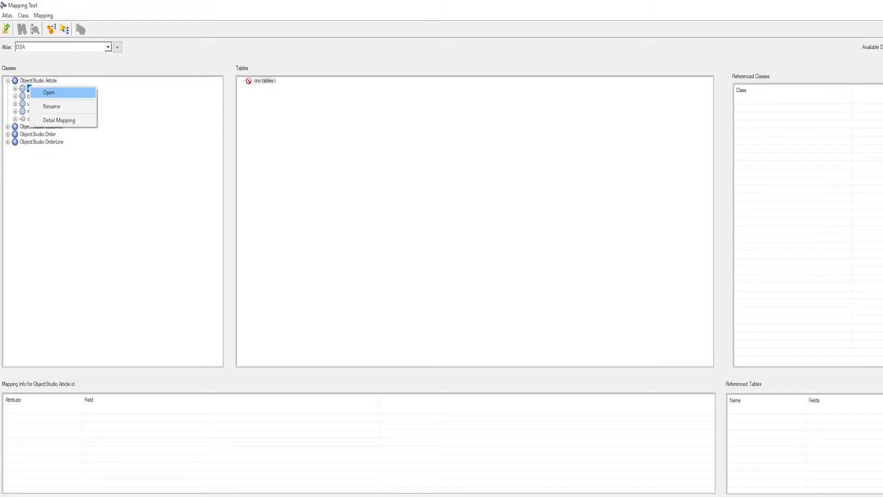
left_click(49, 93)
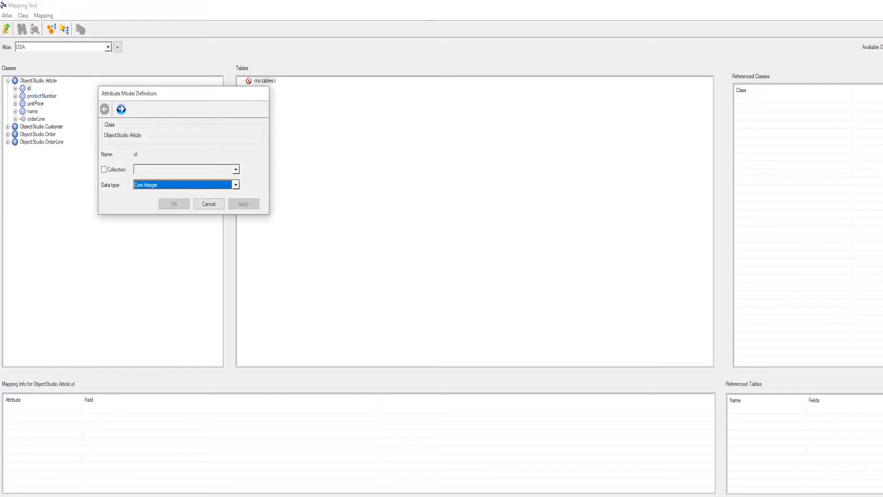
left_click(121, 109)
left_click(121, 109)
left_click(121, 109)
left_click(121, 109)
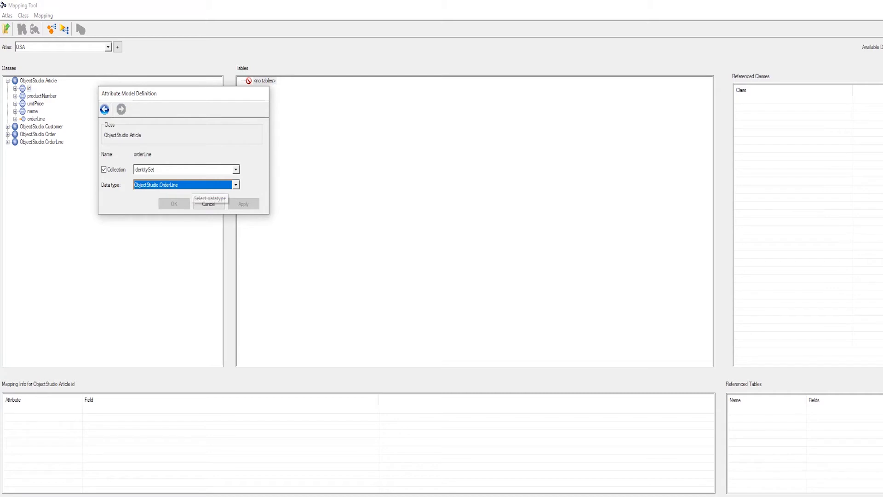
left_click(208, 204)
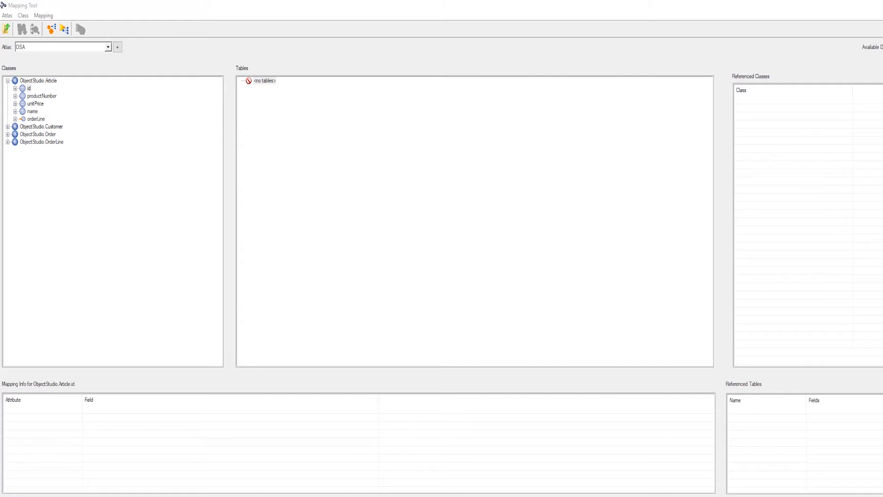
Step: Generate a table definition from the Article class, making its ID field a serial, non-nullable primary key
right_click(39, 81)
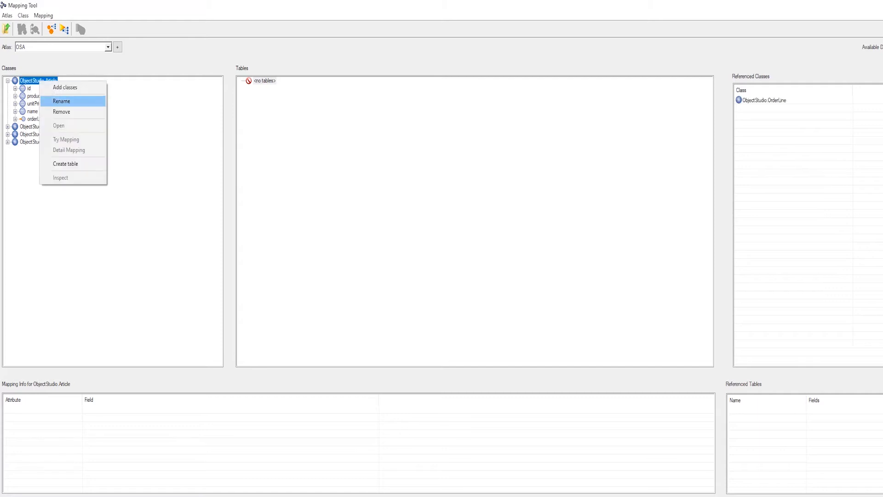
left_click(66, 163)
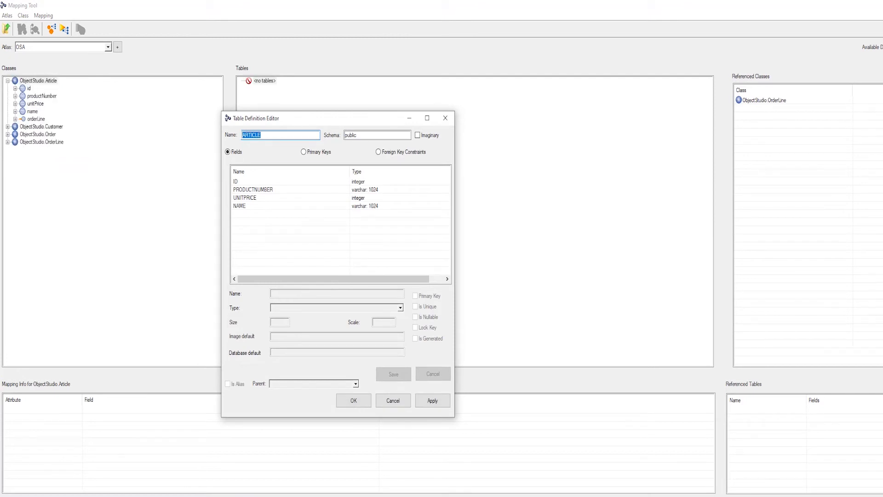
right_click(289, 181)
left_click(319, 198)
left_click(400, 308)
left_click(322, 330)
left_click(416, 296)
left_click(416, 317)
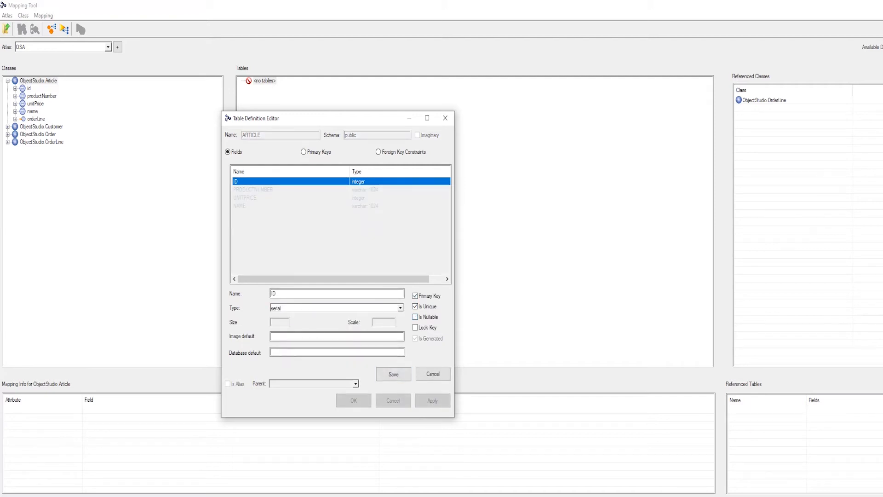
left_click(393, 374)
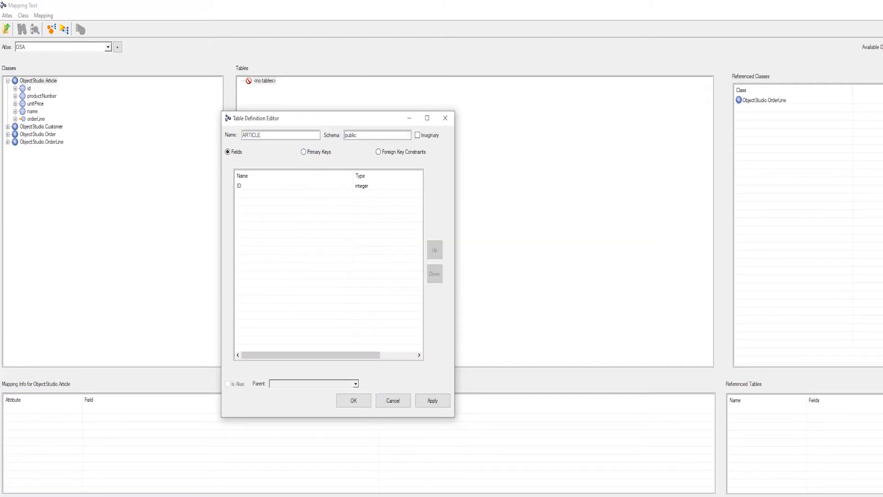
Step: Check the primary keys and foreign key constraints of the ARTICLE table and accept its definition
left_click(294, 186)
left_click(233, 152)
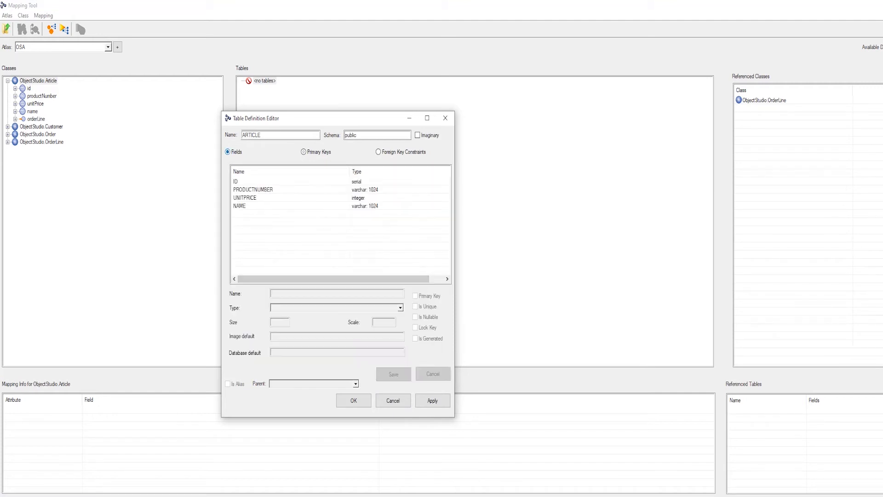
left_click(317, 152)
left_click(400, 152)
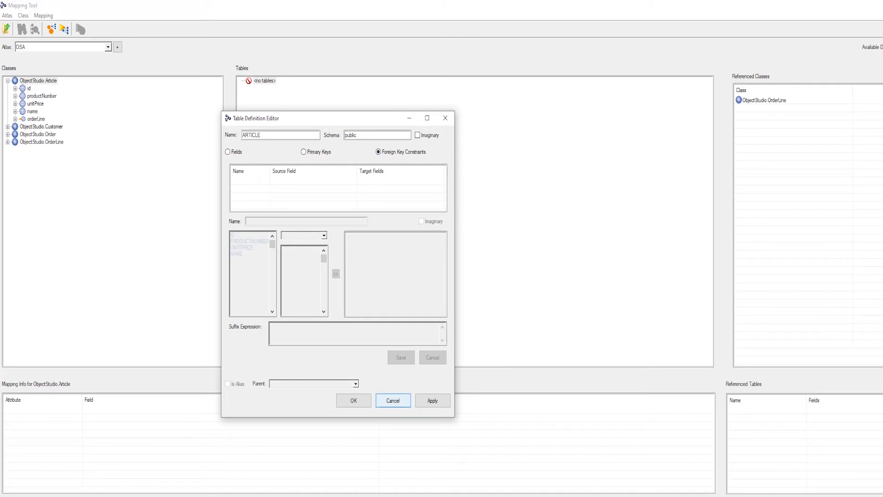
left_click(354, 401)
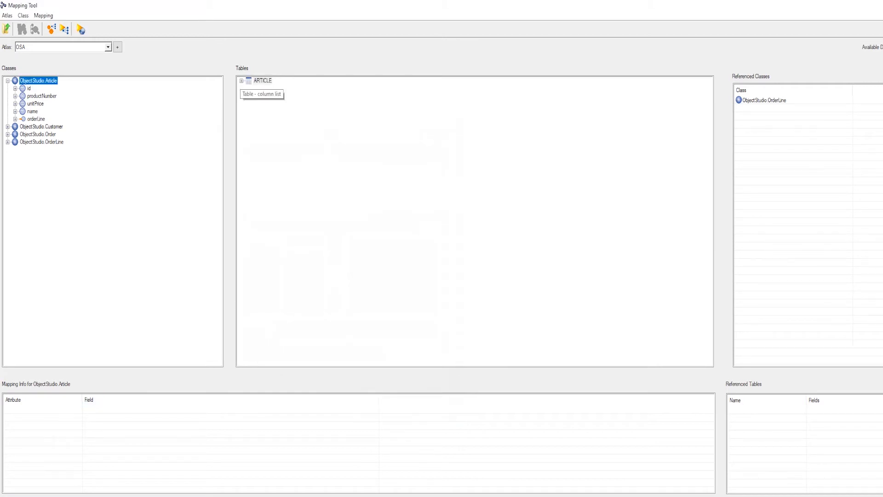
Step: Expand the ARTICLE table and view the attributes of its PRODUCTNUMBER column
left_click(241, 81)
left_click(263, 89)
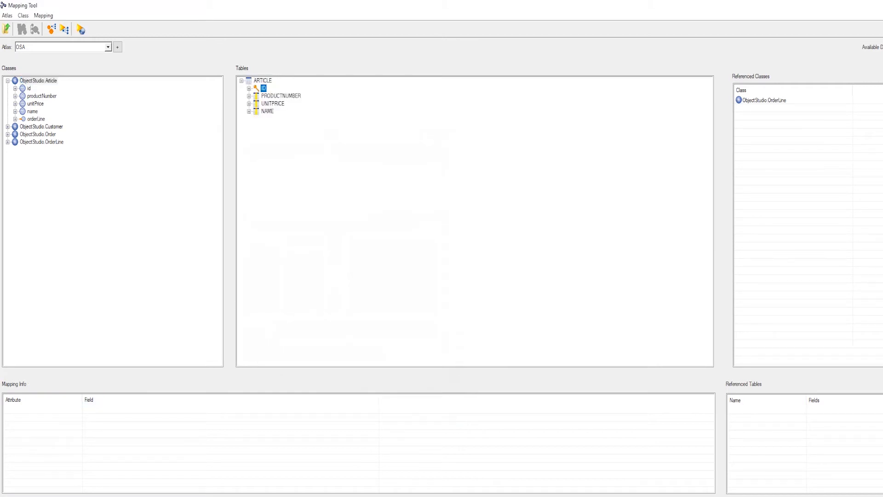
right_click(271, 96)
left_click(295, 99)
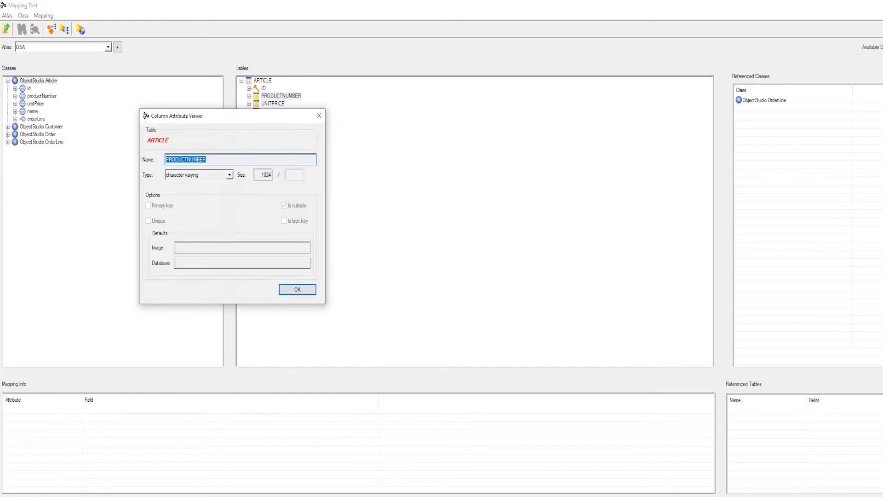
left_click(298, 290)
Step: Edit the ARTICLE table so the UNITPRICE field has type numeric with size 2, and save the definition
right_click(268, 80)
left_click(286, 86)
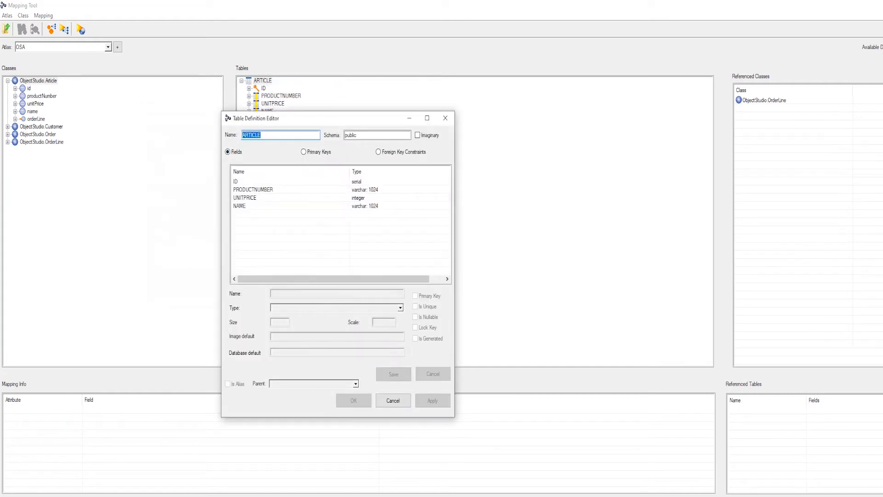
left_click(258, 198)
right_click(340, 197)
left_click(368, 212)
left_click(400, 308)
scroll(331, 330, "down", 1)
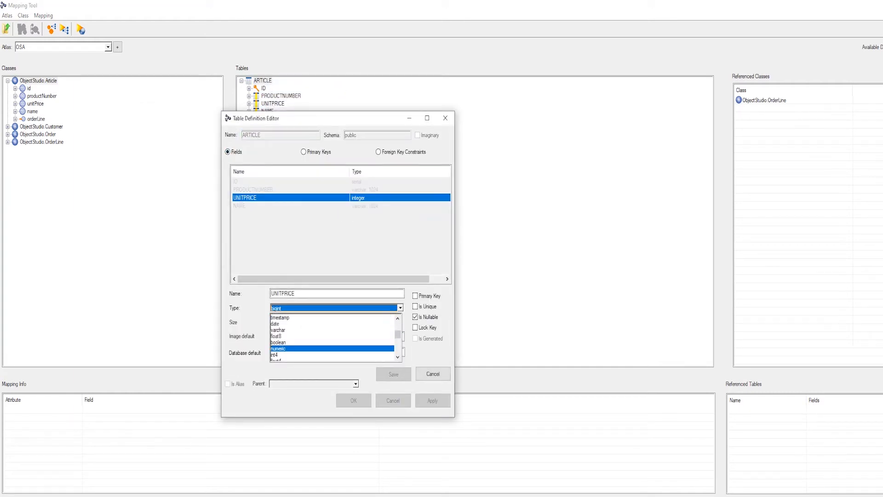
left_click(317, 349)
left_click(280, 322)
type("2")
left_click(394, 374)
left_click(354, 401)
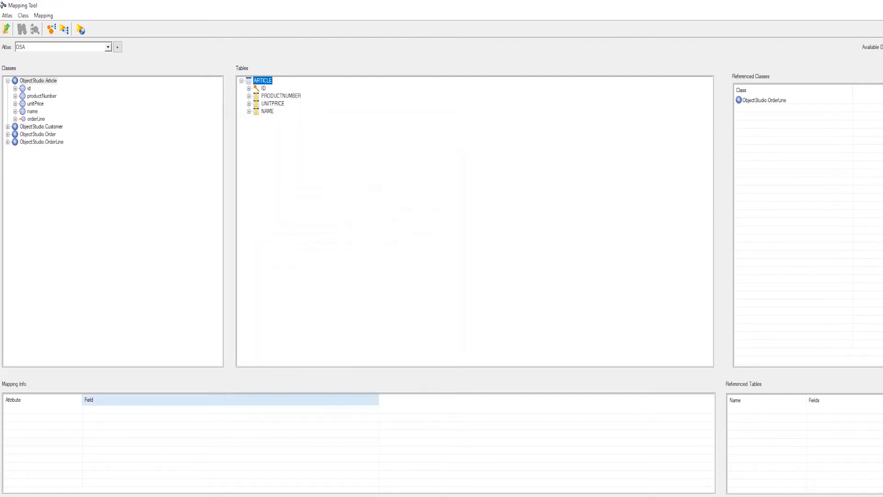
Step: View the column attributes of UNITPRICE in the ARTICLE table
right_click(261, 102)
left_click(290, 111)
left_click(296, 290)
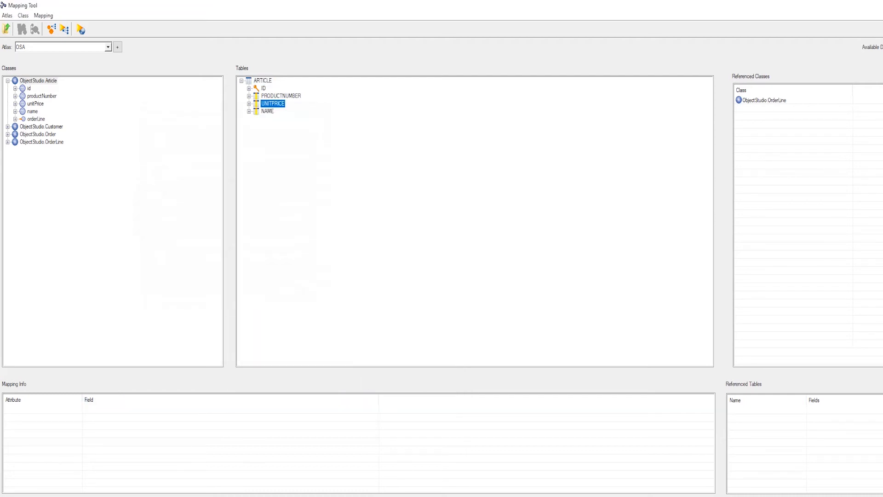
left_click(276, 96)
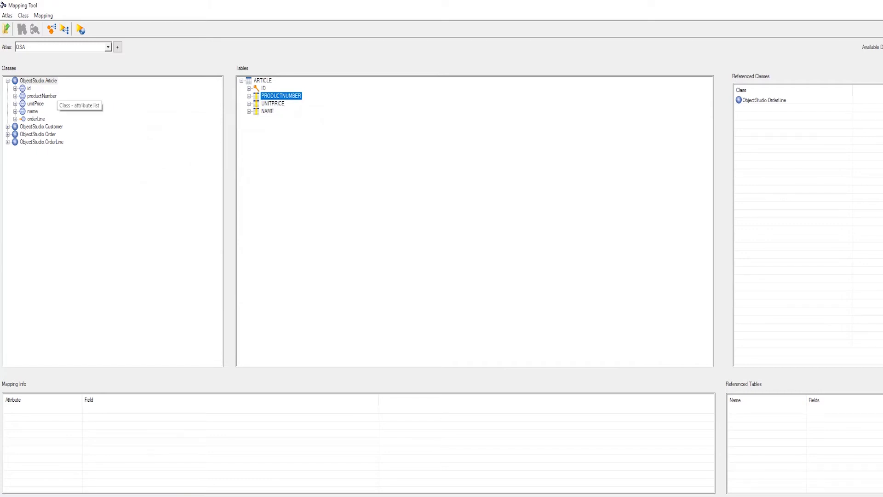
Step: Create the CUSTOMER table from the Customer class with ID as a serial primary key, and accept the definition
left_click(42, 127)
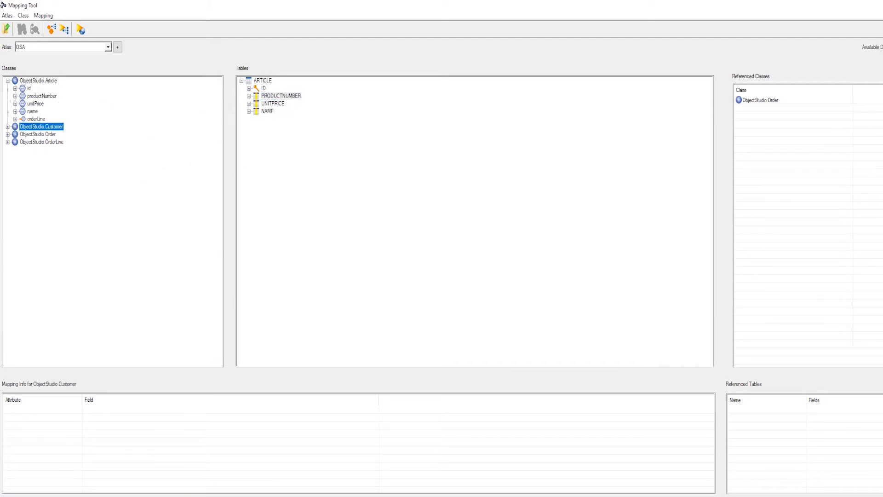
right_click(56, 127)
left_click(82, 209)
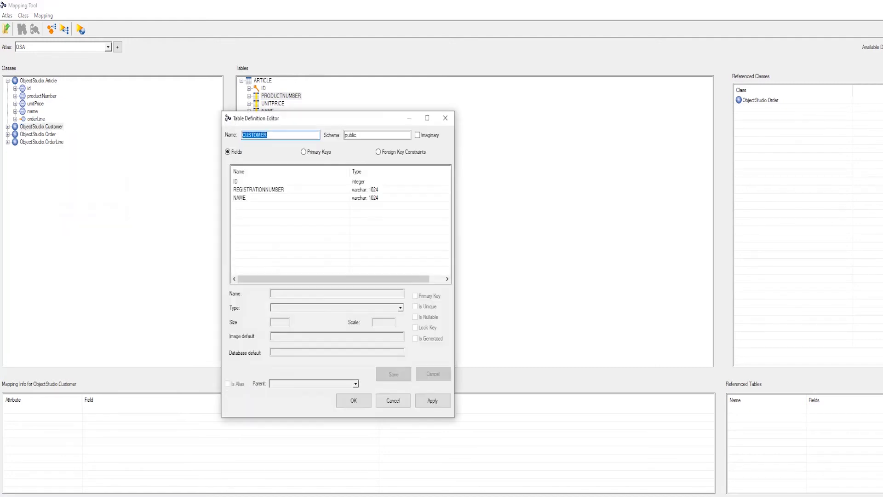
right_click(246, 182)
left_click(273, 198)
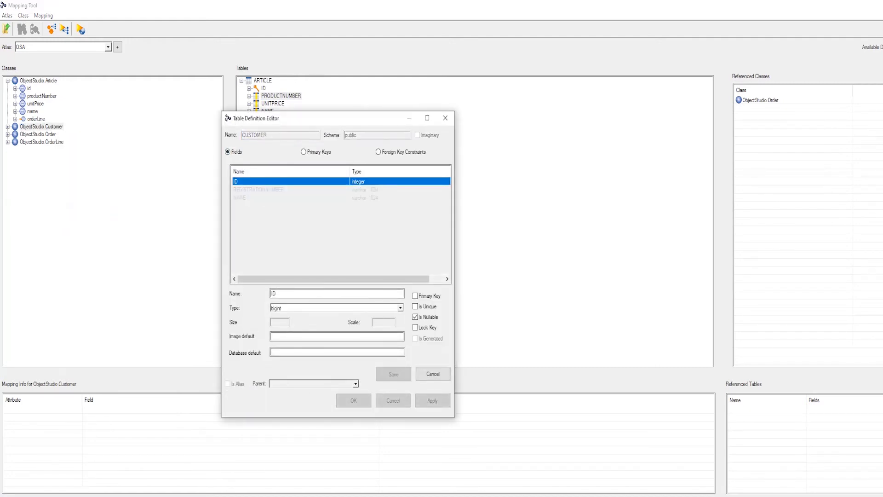
left_click(400, 308)
left_click(276, 317)
left_click(416, 296)
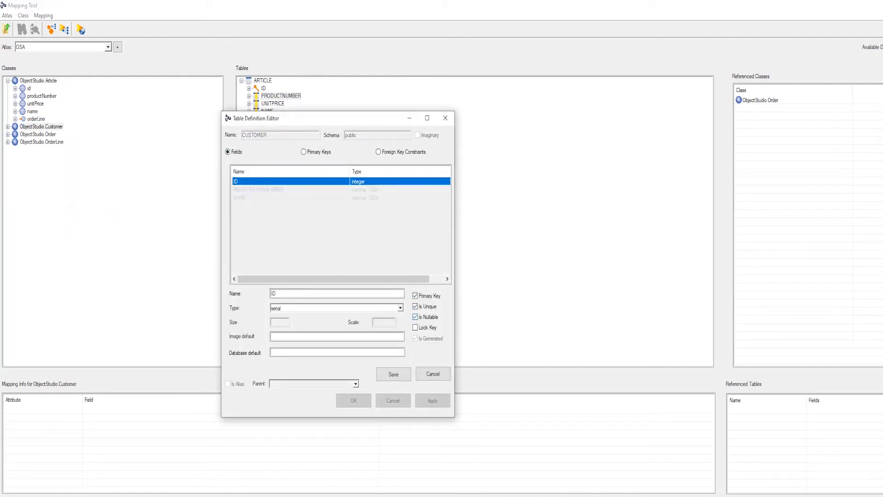
left_click(393, 374)
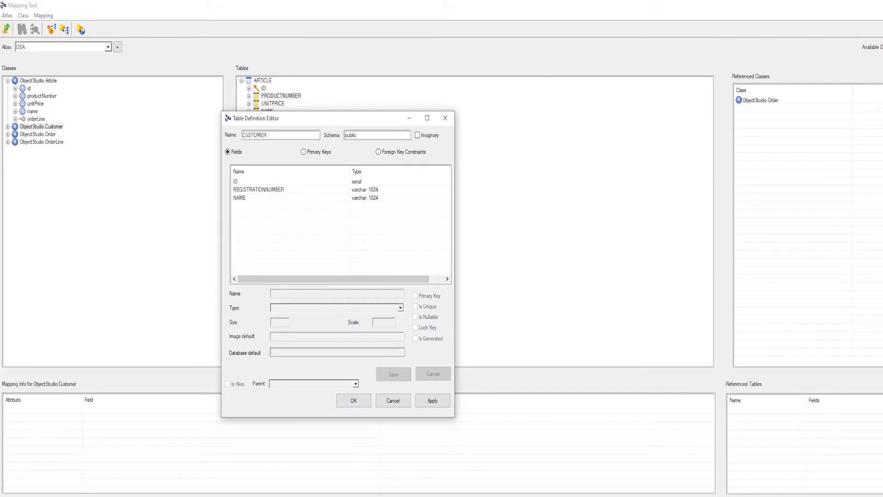
left_click(304, 152)
left_click(353, 400)
Step: Create the ORDER table from the Order class and define its ID field as a serial primary key
left_click(7, 134)
right_click(36, 132)
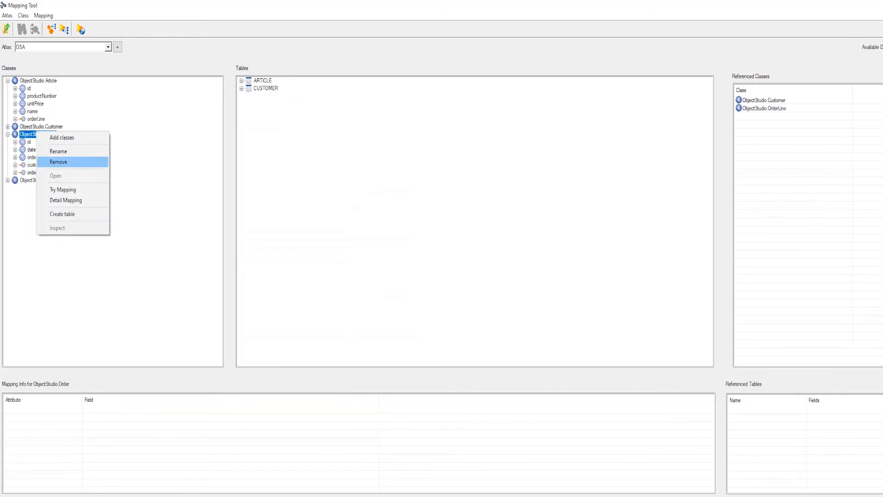
left_click(62, 214)
left_click(249, 181)
right_click(248, 182)
left_click(266, 199)
left_click(400, 308)
left_click(281, 317)
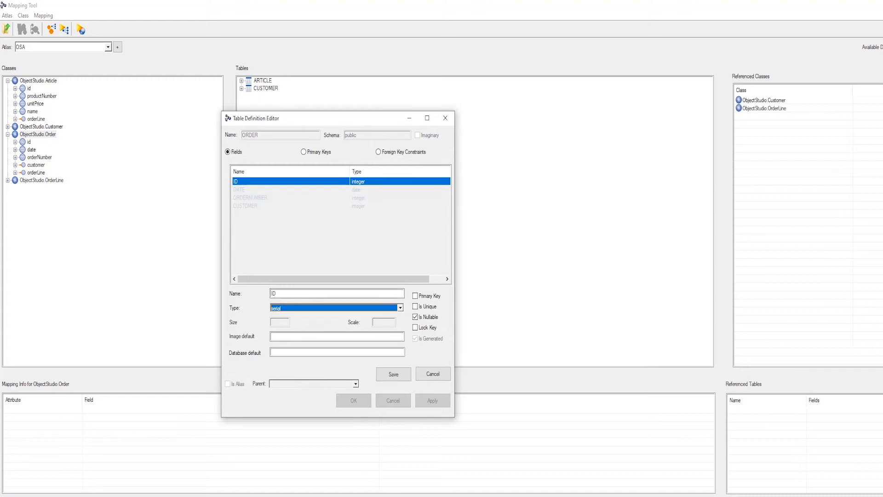
left_click(393, 374)
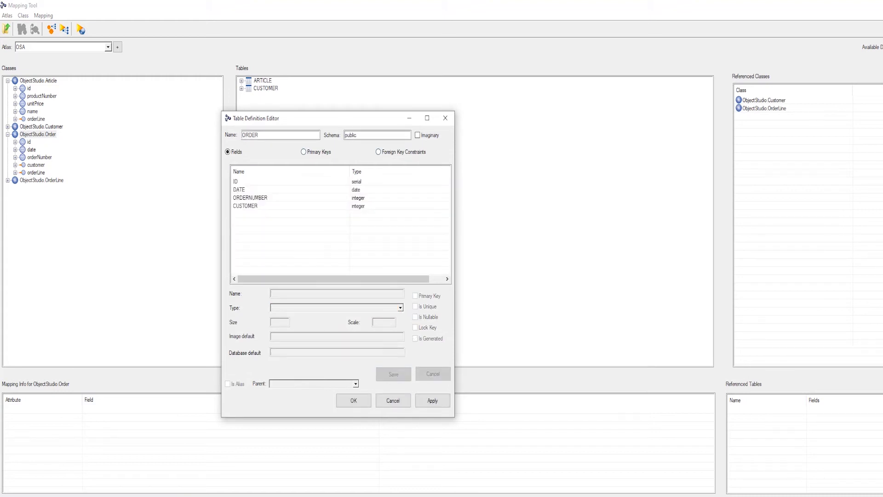
Step: Add a foreign key constraint from ORDER's CUSTOMER field to public.CUSTOMER ID, accept the table and inspect its CUSTOMER column
left_click(379, 151)
right_click(312, 187)
left_click(342, 192)
left_click(243, 253)
left_click(324, 235)
left_click(301, 252)
left_click(294, 250)
left_click(336, 274)
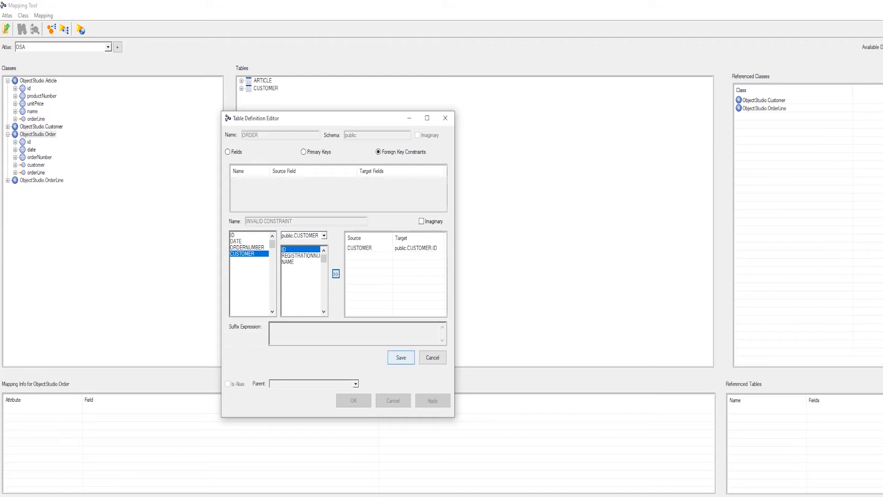
left_click(401, 358)
left_click(353, 400)
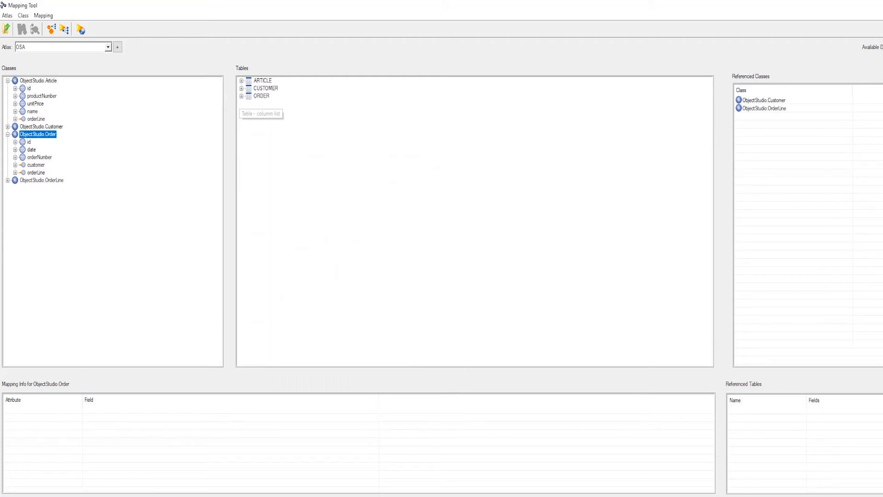
left_click(242, 96)
left_click(273, 127)
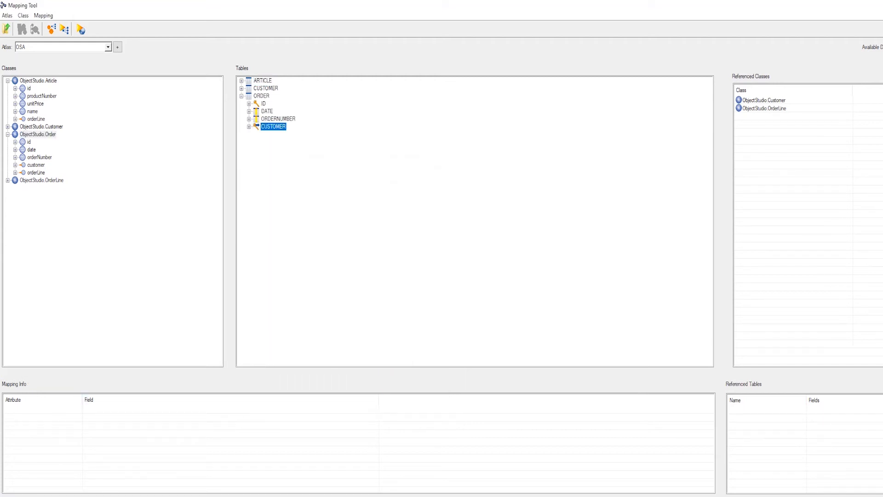
Step: Create the ORDERLINE table from the OrderLine class and define its ID field as a serial primary key
left_click(7, 181)
left_click(41, 180)
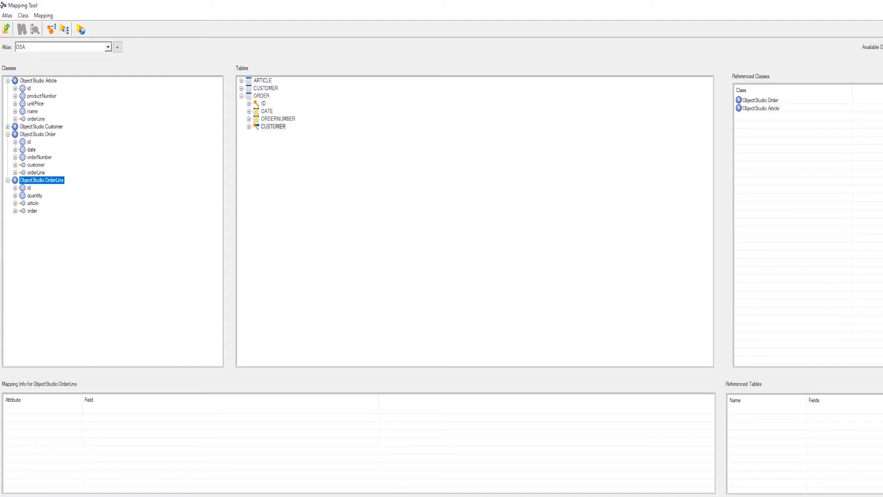
right_click(36, 181)
left_click(60, 262)
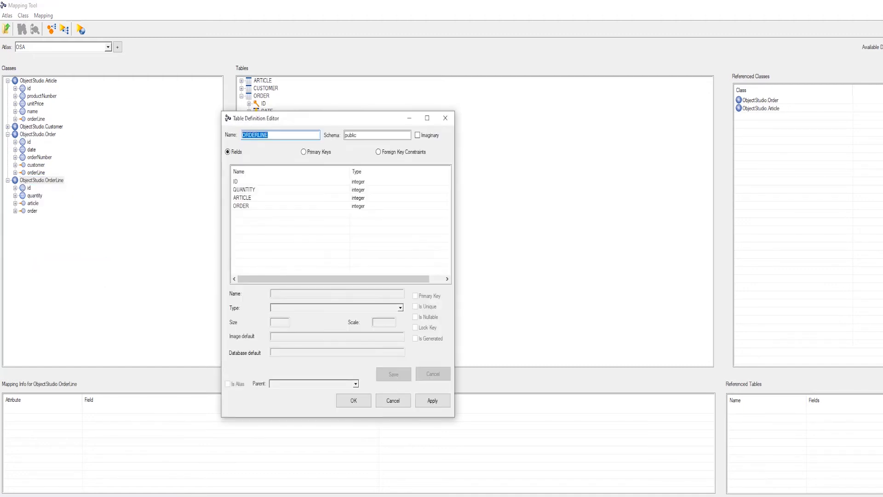
left_click(346, 182)
right_click(345, 182)
left_click(371, 198)
left_click(401, 308)
left_click(276, 318)
left_click(415, 296)
left_click(394, 374)
Step: Rename the ORDER field of the ORDERLINE table to ORDR and save the field
left_click(247, 206)
right_click(247, 207)
left_click(272, 225)
left_click(284, 293)
key("BackSpace")
left_click(394, 374)
Step: Add a foreign key constraint from ORDERLINE's ARTICLE field to the ID field of public.ARTICLE and save it
left_click(378, 152)
right_click(301, 189)
left_click(331, 193)
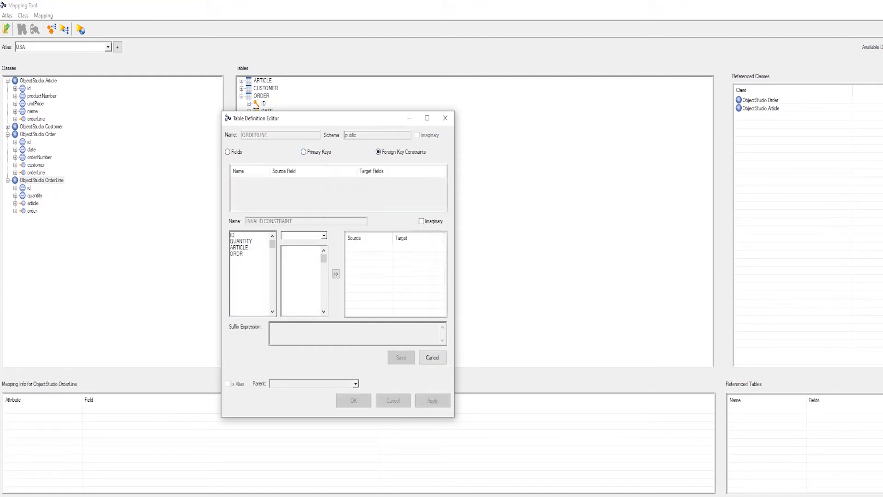
left_click(240, 248)
left_click(324, 236)
left_click(298, 258)
left_click(294, 249)
left_click(335, 273)
left_click(402, 357)
Step: Add a second foreign key constraint from ORDERLINE's ORDR field to public.ORDER ID, and accept the table definition
right_click(319, 201)
left_click(350, 207)
left_click(238, 254)
left_click(324, 236)
left_click(295, 253)
left_click(295, 249)
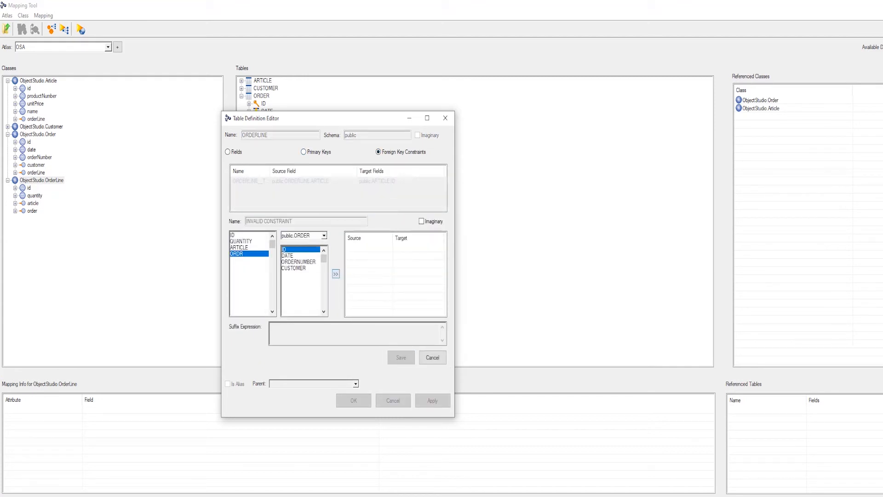
left_click(336, 274)
left_click(402, 357)
left_click(354, 400)
Step: Expand the ORDERLINE table and view the referenced tables of its ORDR and ARTICLE columns
left_click(242, 103)
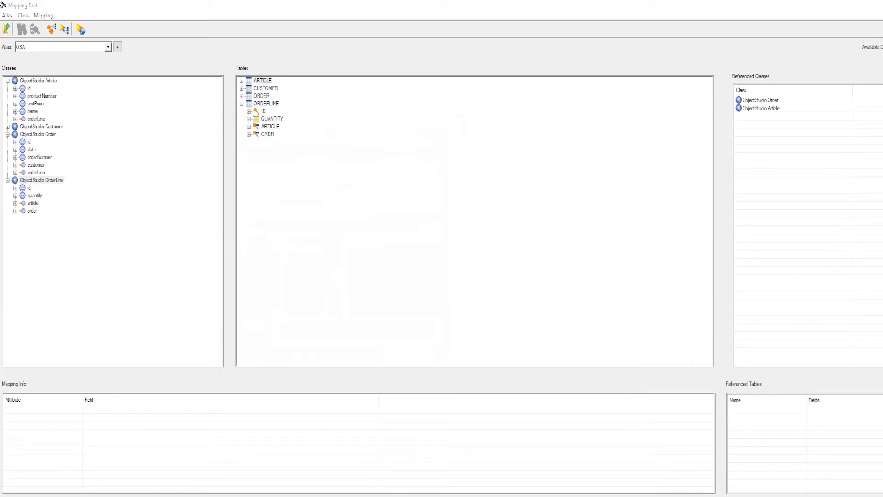
left_click(268, 134)
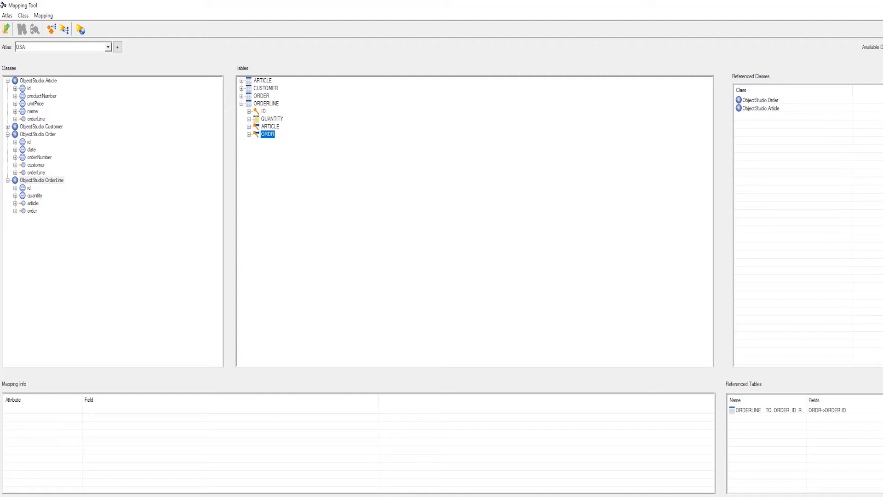
left_click(270, 127)
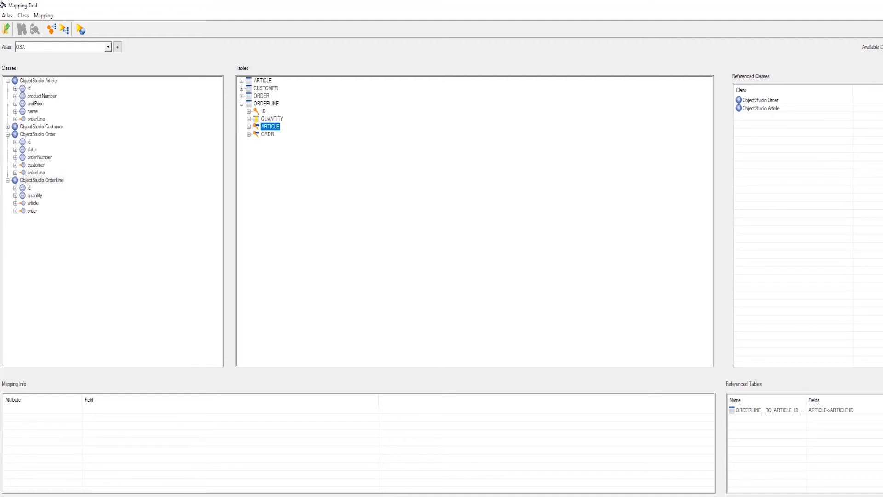
Step: Switch to DBeaver, check the existing tables in the postgres public schema, and return to the Mapping Tool
key("alt+Tab")
left_click_drag(441, 117, 324, 77)
left_click(256, 203)
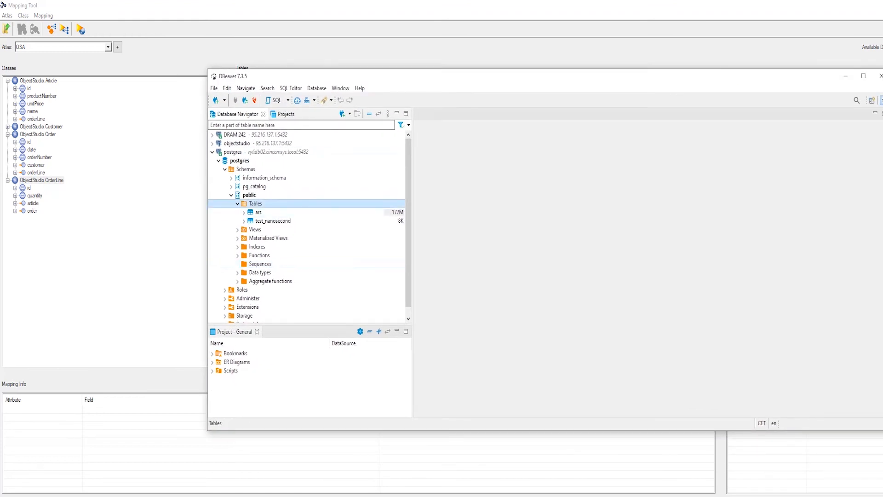
right_click(256, 205)
left_click(286, 341)
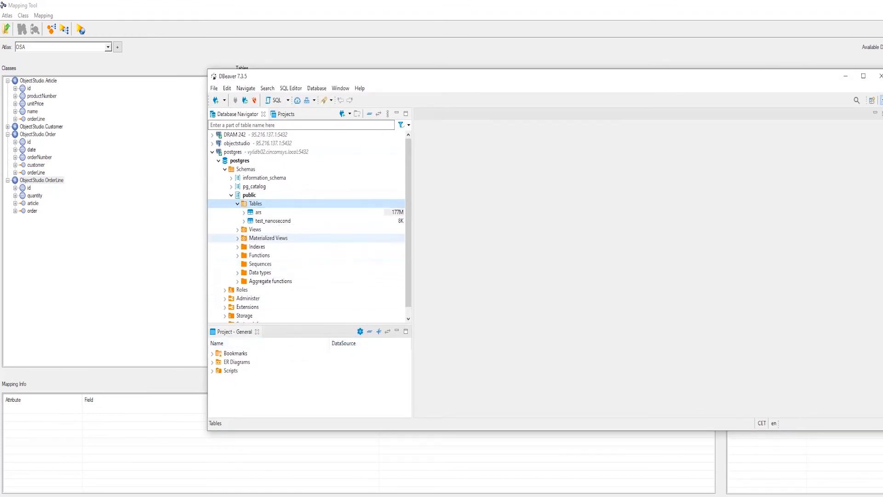
left_click_drag(324, 76, 730, 109)
key("alt+Tab")
Step: Generate all tables of the atlas in the database, resuming execution past the createTables break
right_click(265, 81)
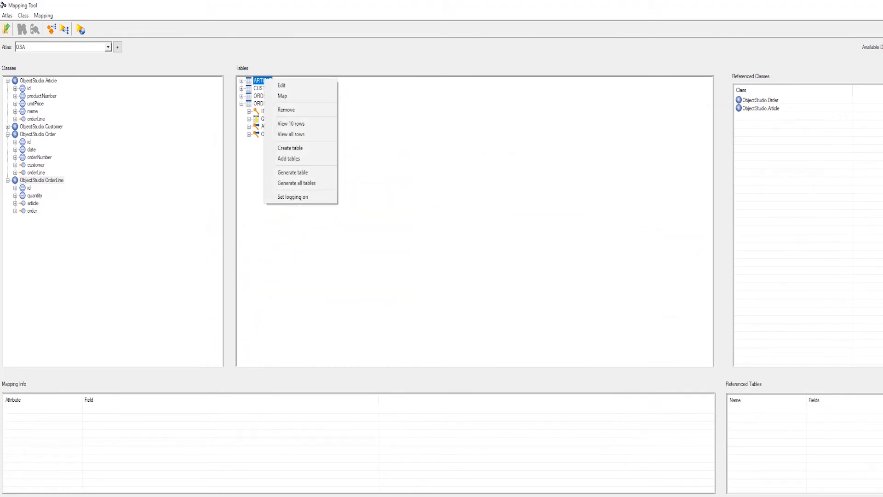
left_click(299, 183)
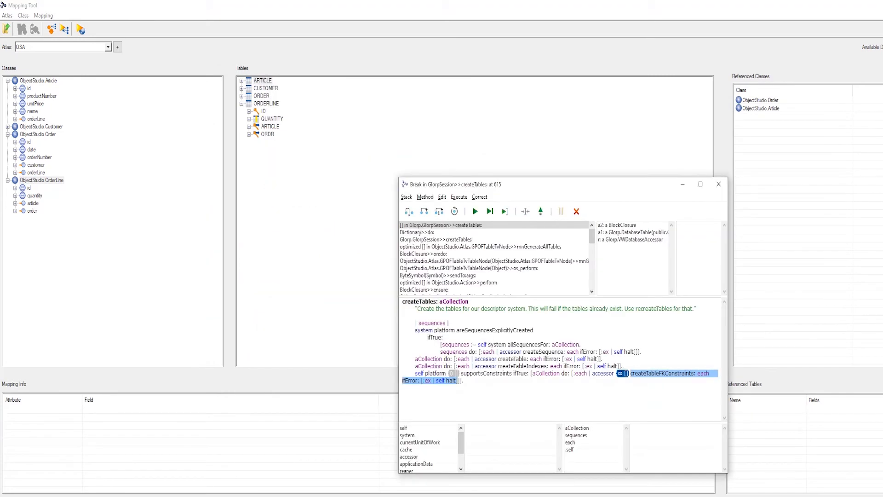
left_click(475, 211)
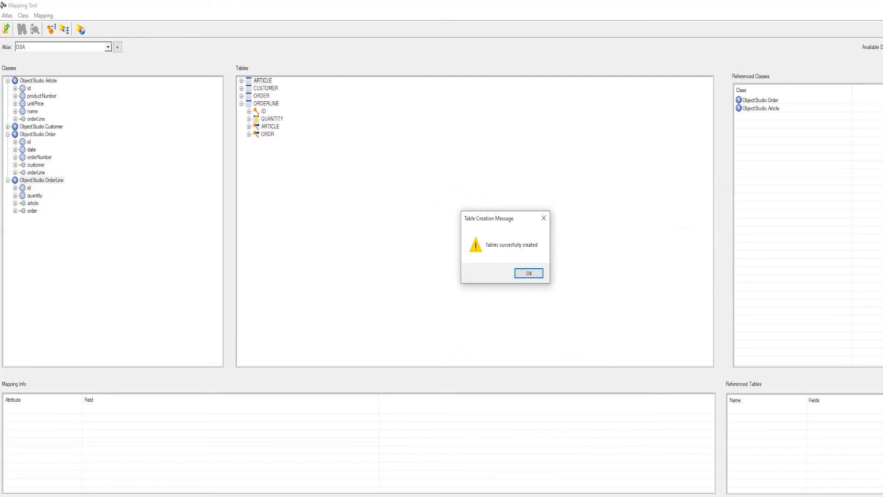
key("Return")
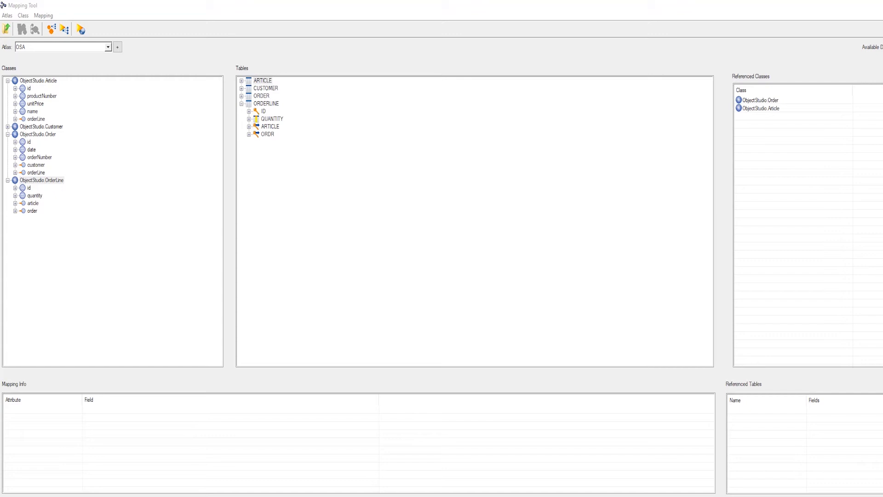
Step: Switch to DBeaver and examine the generated tables and sequences, including the columns and constraints of the article table
key("alt+Tab")
scroll(255, 266, "up", 5)
scroll(255, 262, "down", 6)
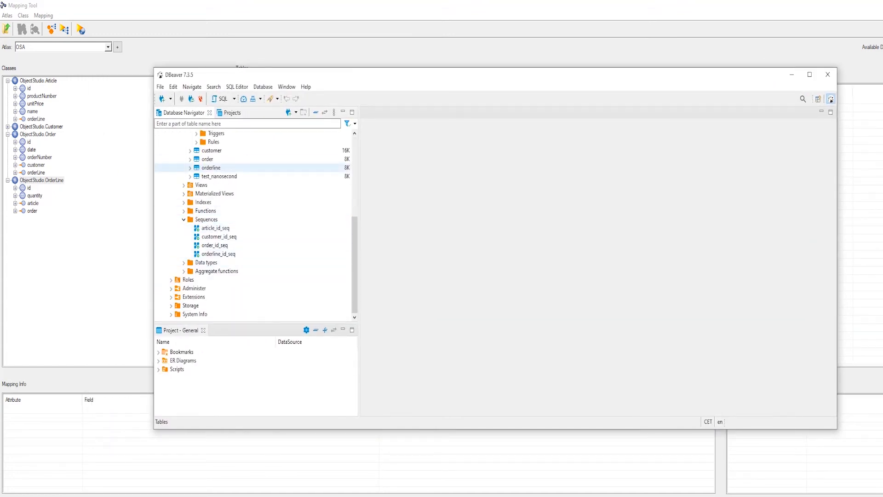
scroll(216, 228, "up", 3)
left_click(197, 151)
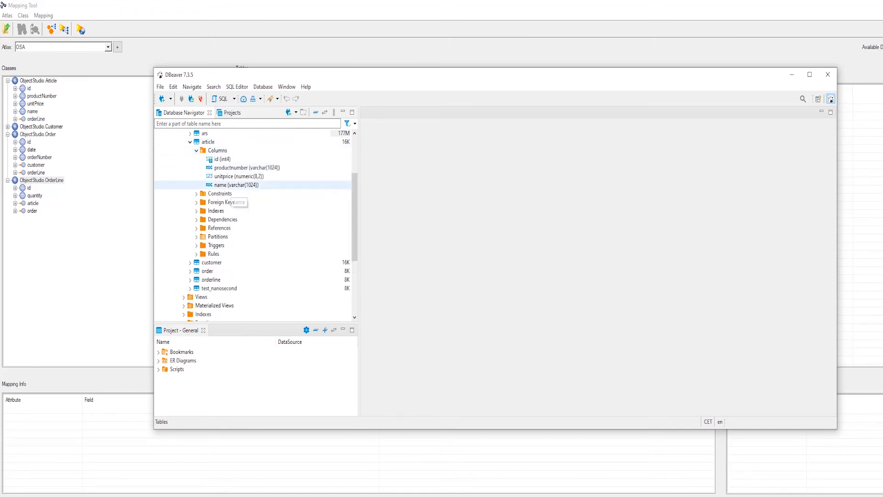
left_click(196, 193)
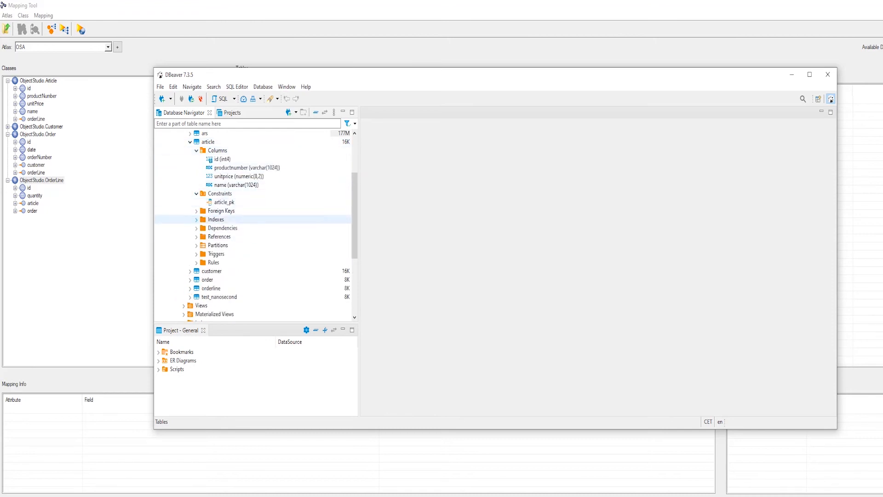
Step: Examine the foreign keys of the order and orderline tables, then minimize DBeaver to return to the Mapping Tool
scroll(198, 232, "down", 2)
left_click(190, 228)
left_click(196, 254)
left_click(243, 262)
scroll(244, 248, "down", 3)
left_click(190, 245)
left_click(196, 271)
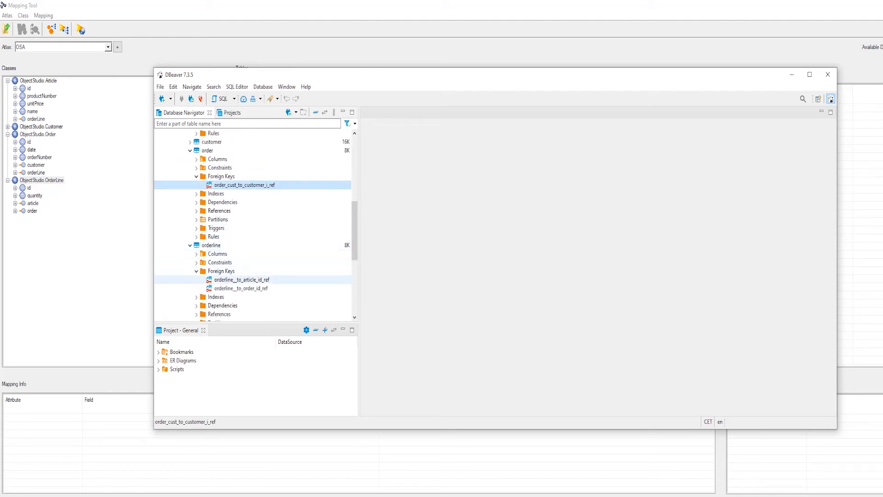
left_click(242, 279)
left_click(241, 288)
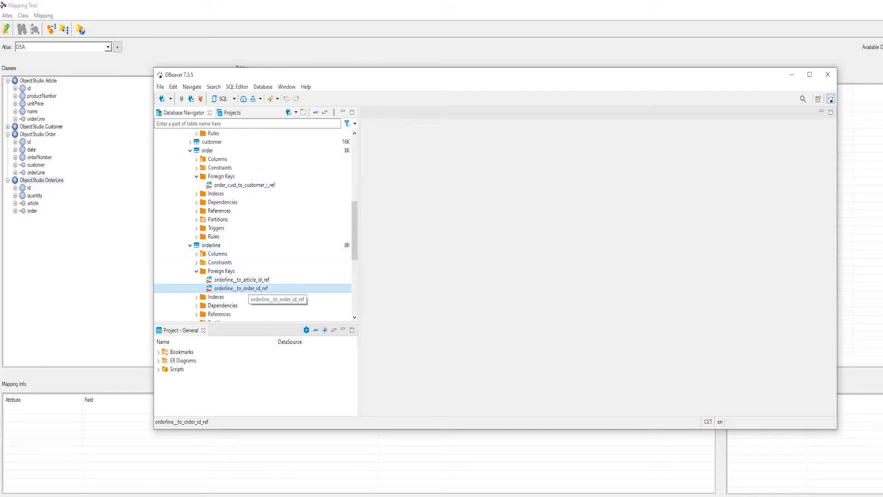
left_click(792, 74)
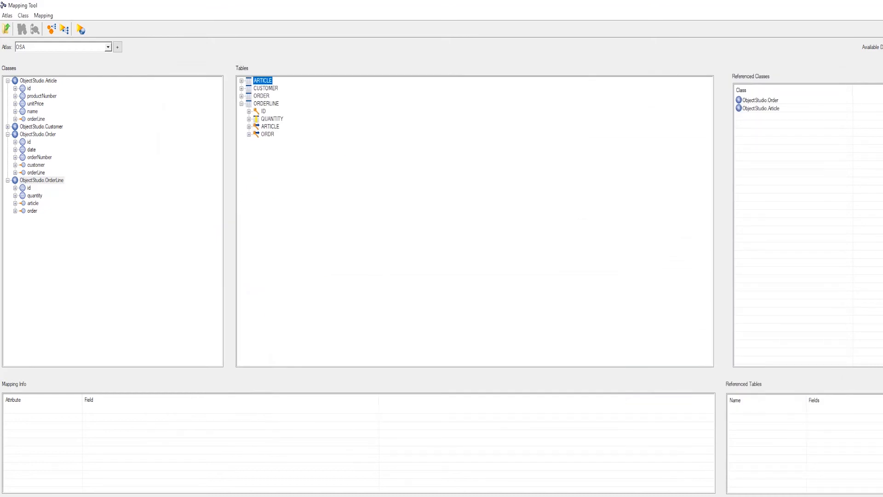
Step: Map the atlas classes to their tables automatically and check the mapping info for Article's id, productNumber and unitPrice
left_click(64, 29)
left_click(101, 155)
left_click(29, 89)
left_click(42, 96)
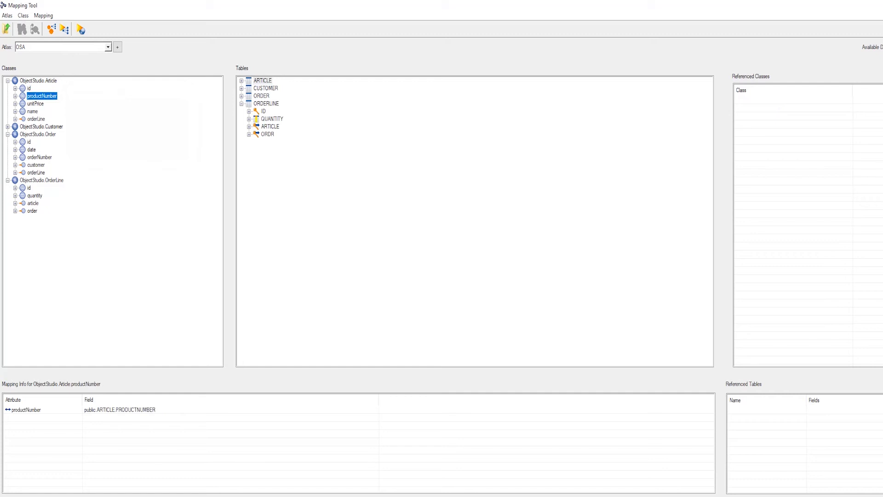
left_click(35, 104)
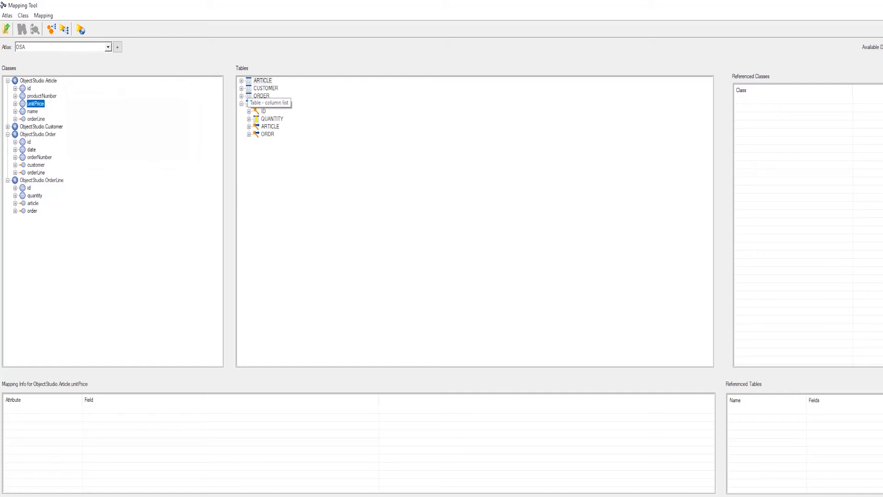
Step: Map Article's unitPrice with a Direct Mapping to the UNITPRICE field of the ARTICLE table
left_click(242, 81)
left_click(33, 104)
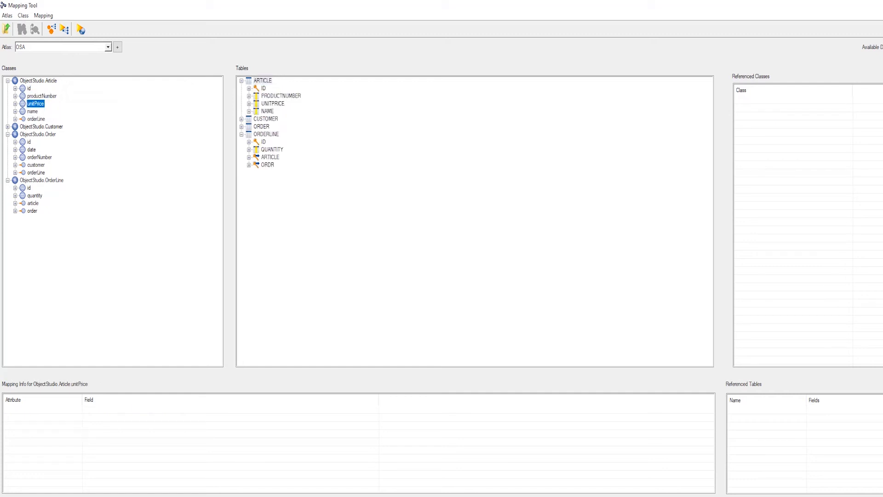
right_click(36, 104)
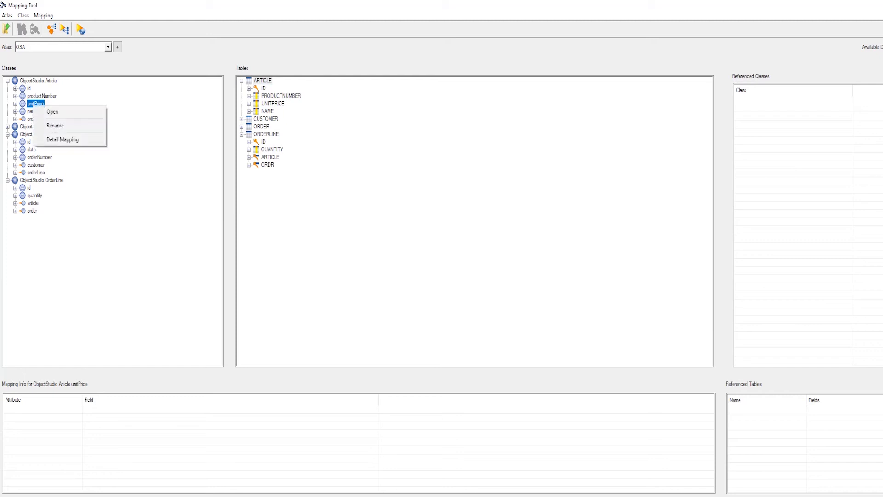
left_click(55, 140)
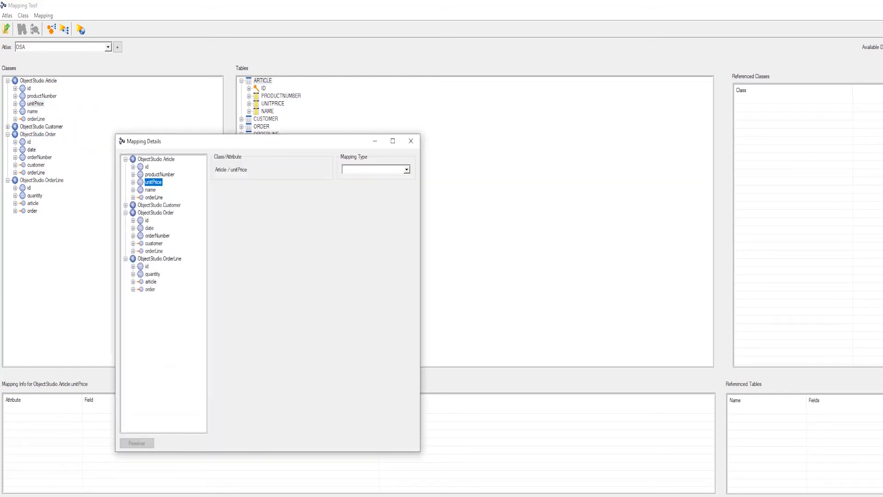
left_click(407, 170)
left_click(372, 180)
left_click(400, 220)
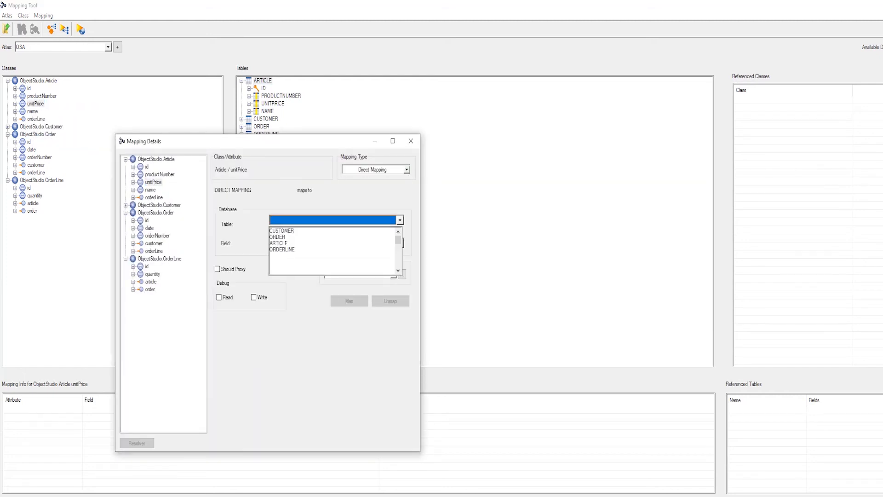
left_click(278, 243)
left_click(400, 243)
left_click(295, 268)
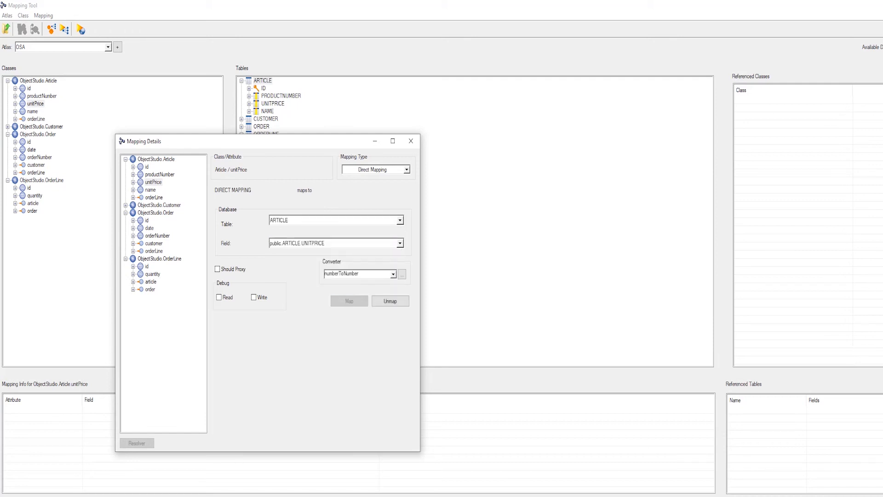
left_click(349, 301)
Step: Check the mapping info for Article's orderLine, the Customer attributes, and Order's id and date
left_click(36, 119)
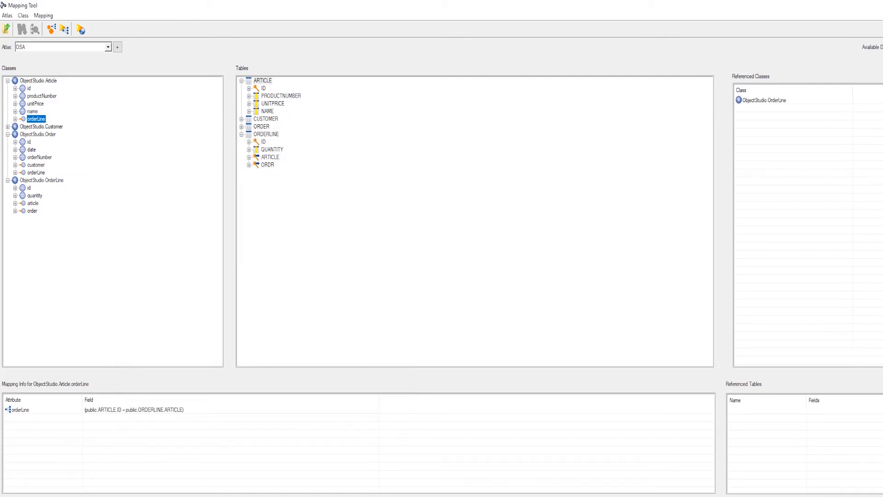
key("Down")
key("Right")
key("Down")
key("Down")
key("Down")
key("Down")
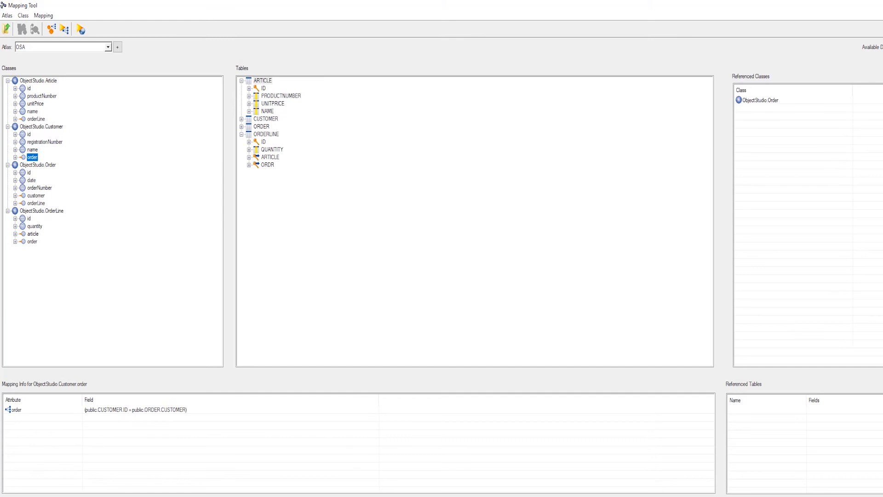
key("Down")
key("Down")
key("Down")
key("Down")
key("Down")
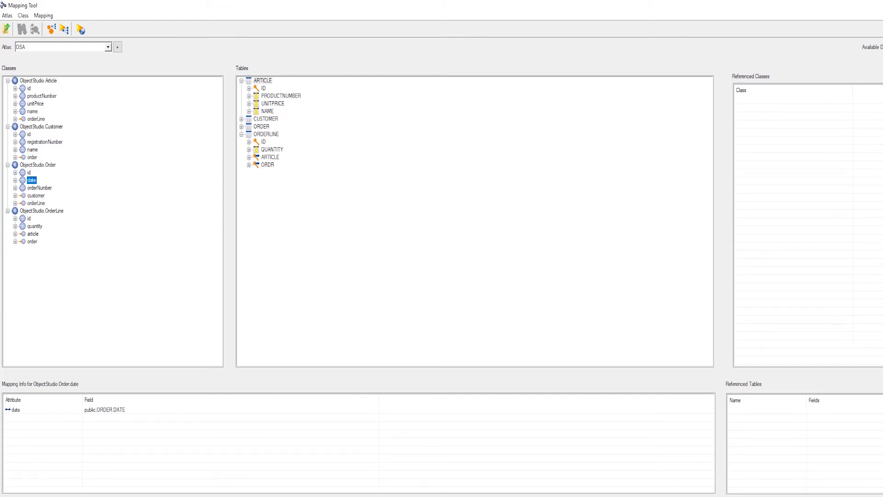
Step: Check the mapping info for Order's orderLine and for OrderLine's id, quantity, article and order
key("Tab")
left_click(266, 119)
left_click(36, 203)
left_click(33, 233)
left_click(29, 218)
left_click(34, 227)
key("Down")
key("Down")
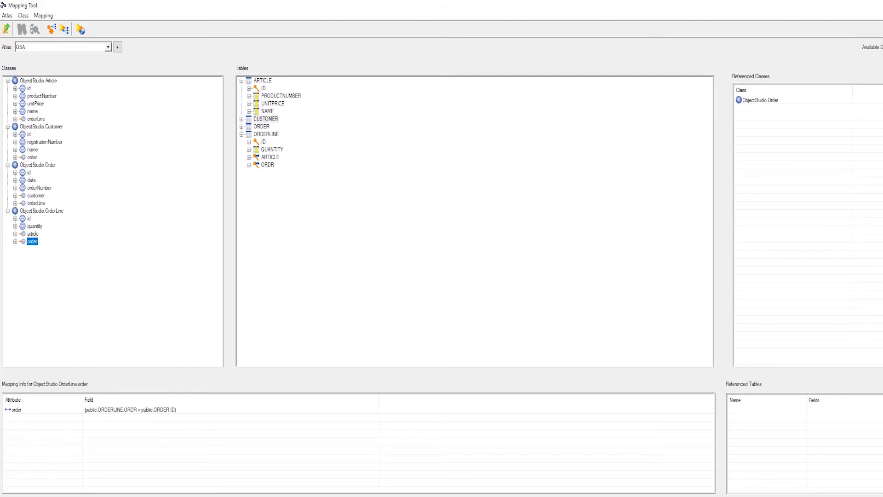
Step: Map OrderLine's article as a 1 to N Mapping, joining ORDERLINE.ARTICLE to the ARTICLE table
left_click(33, 233)
right_click(32, 234)
left_click(61, 267)
left_click(407, 169)
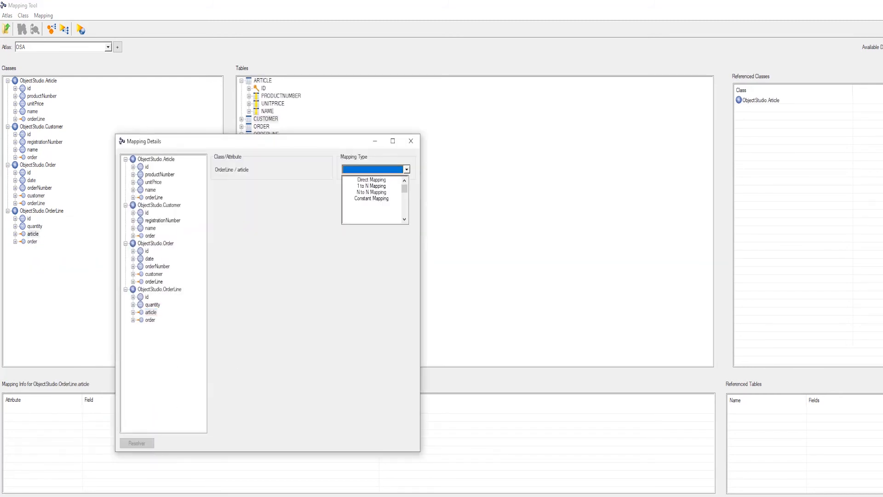
left_click(372, 186)
left_click(295, 197)
left_click(263, 206)
left_click(296, 214)
left_click(233, 242)
left_click(229, 255)
left_click(405, 214)
left_click(341, 223)
left_click(332, 240)
left_click(313, 259)
left_click(349, 408)
left_click(411, 141)
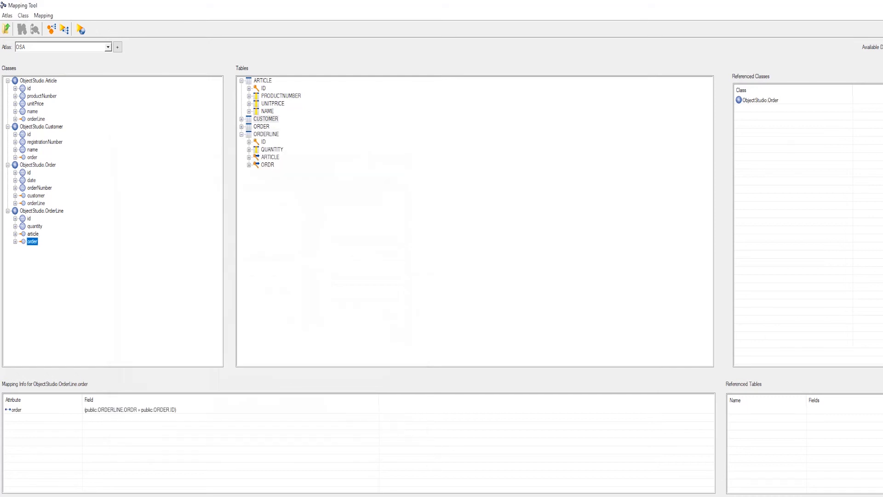
Step: Check the relation mappings of OrderLine's article, Order's orderLine and customer, and Customer's order
left_click(33, 234)
left_click(36, 203)
left_click(32, 157)
left_click(36, 196)
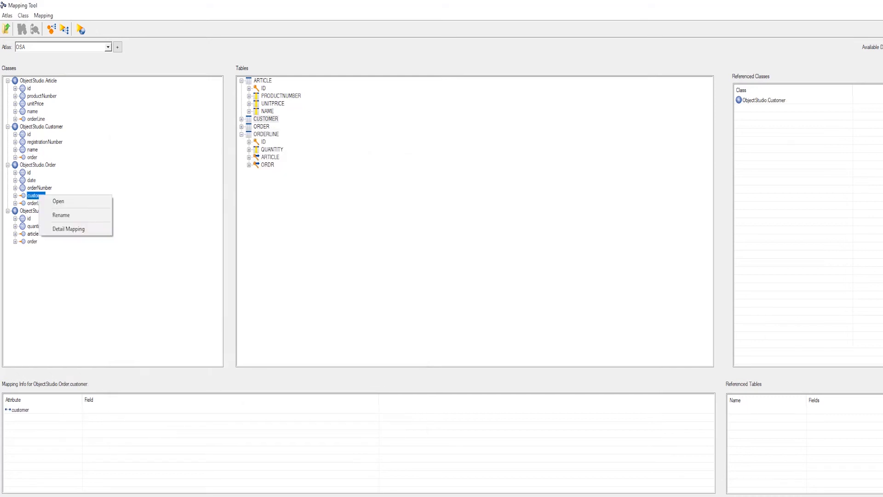
Step: Map Order's customer as a 1 to N Mapping, joining ORDER.CUSTOMER to CUSTOMER.ID
right_click(39, 196)
left_click(60, 201)
left_click(297, 213)
left_click(225, 236)
left_click(232, 264)
left_click(405, 213)
left_click(337, 230)
left_click(331, 240)
left_click(390, 408)
left_click(154, 274)
left_click(407, 169)
left_click(373, 186)
left_click(294, 196)
left_click(262, 206)
left_click(297, 213)
left_click(225, 236)
left_click(232, 264)
left_click(405, 213)
left_click(337, 230)
left_click(331, 240)
Step: Map Order's orderLine as a 1 to N Mapping to the ORDERLINE table and close the mapping details
left_click(154, 281)
left_click(406, 170)
left_click(373, 186)
left_click(295, 196)
left_click(263, 214)
left_click(297, 213)
left_click(225, 236)
left_click(223, 239)
left_click(406, 213)
left_click(339, 242)
left_click(334, 264)
left_click(313, 259)
left_click(348, 407)
left_click(411, 141)
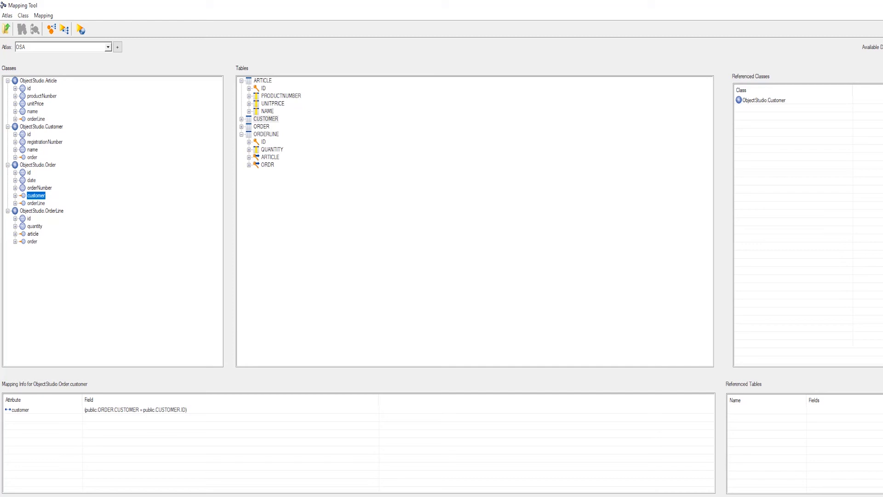
Step: Check the mapping info for Article's unitPrice and name and for the whole ARTICLE table
left_click(36, 103)
left_click(32, 111)
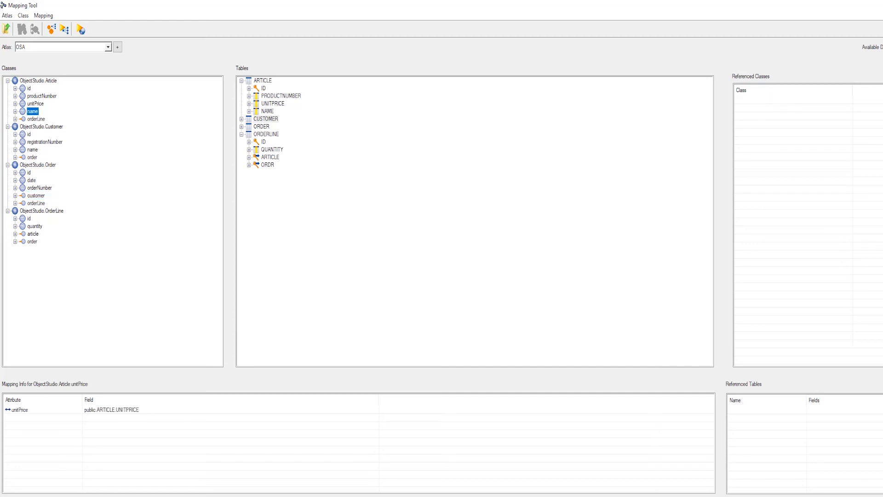
left_click(263, 80)
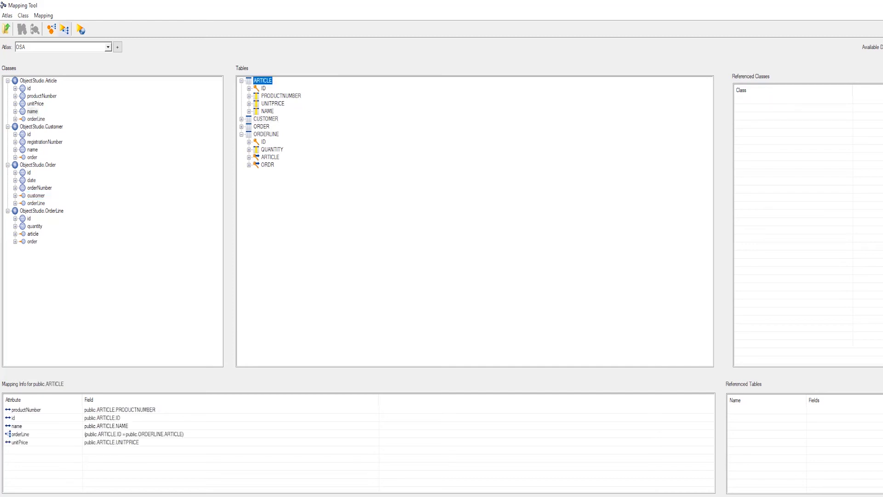
Step: Save the DescriptorSystem class in package OSA, then minimize the Mapping Tool
left_click(81, 30)
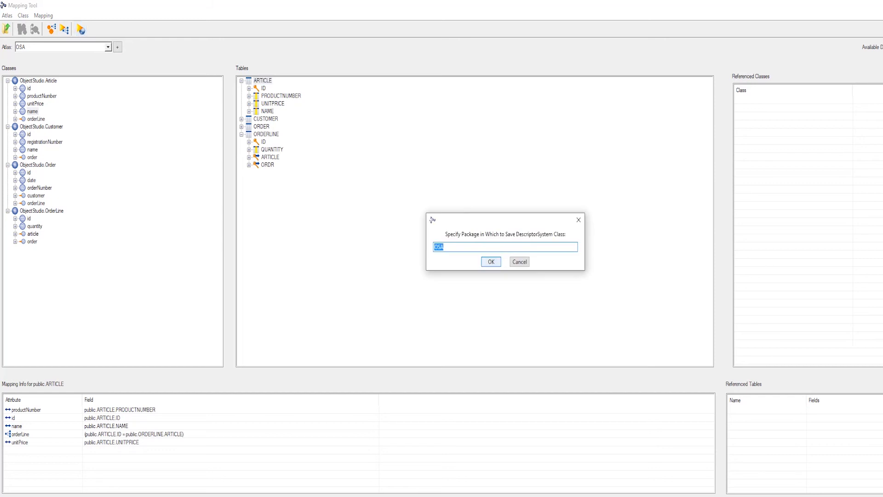
left_click(491, 262)
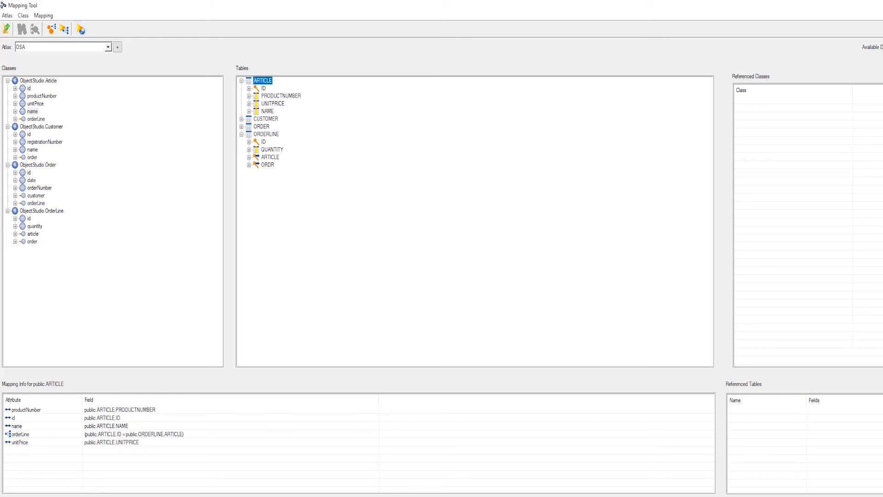
key("super+Down")
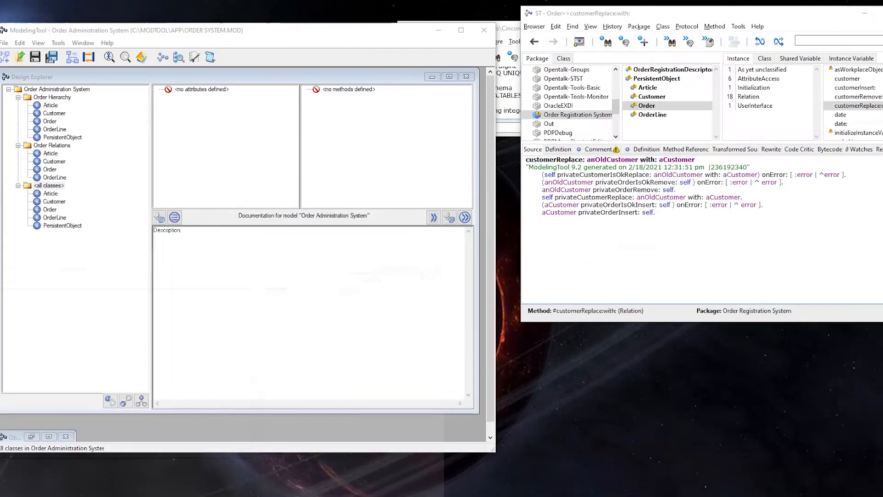
Step: Examine OSADescriptorSystem in the OSA package, reading its class list, class model methods, and the ORDER and CUSTOMER table definitions
left_click(549, 123)
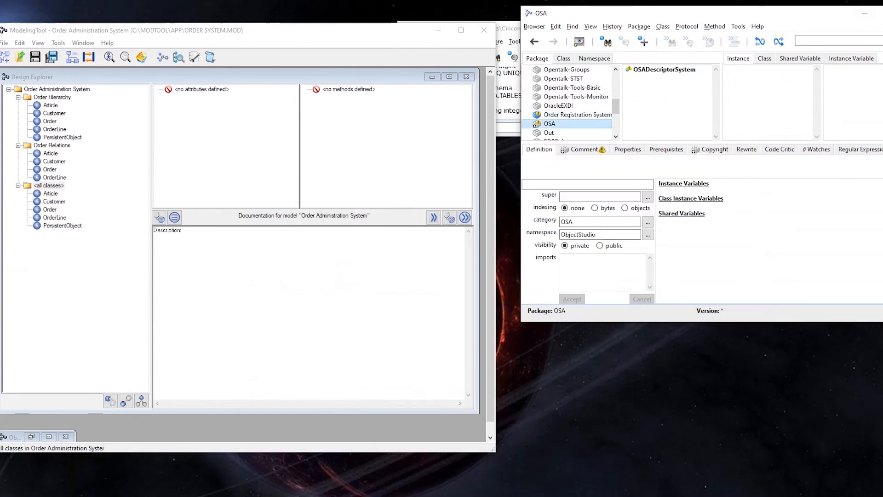
left_click(664, 69)
left_click(847, 70)
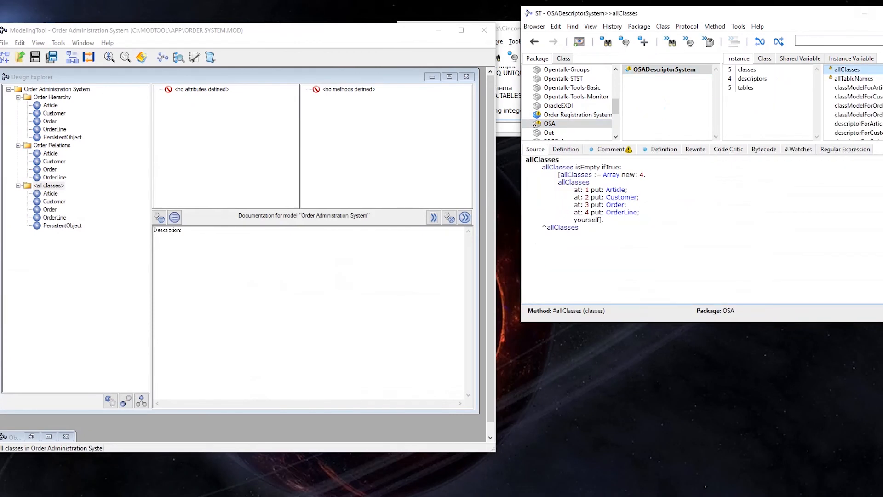
left_click(854, 79)
left_click(858, 87)
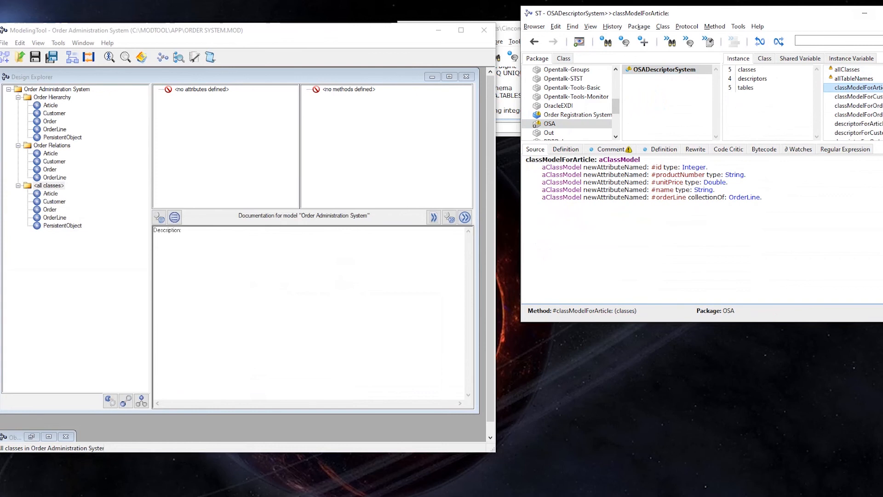
left_click(859, 96)
left_click(746, 88)
left_click(856, 97)
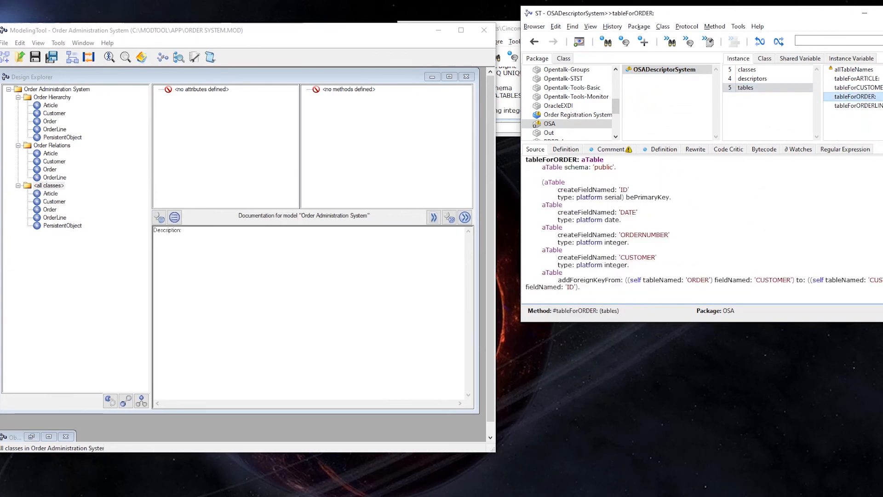
left_click(859, 88)
Step: Examine the descriptor methods of OSADescriptorSystem for Article, Customer, Order and OrderLine
left_click(753, 79)
left_click(859, 70)
left_click(859, 78)
left_click(859, 88)
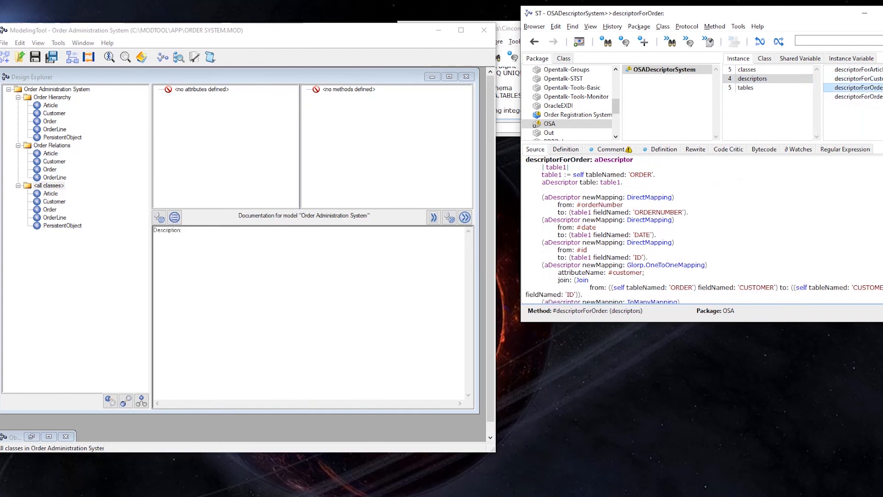
left_click(859, 96)
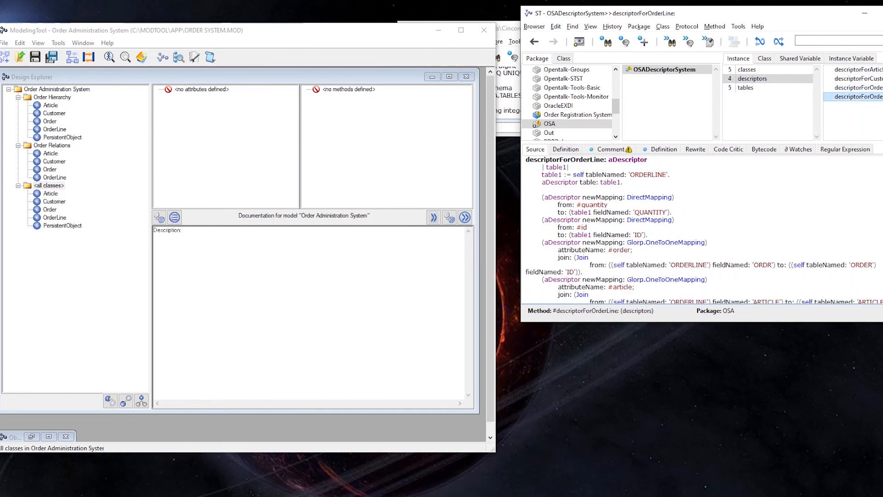
left_click(859, 70)
scroll(704, 230, "down", 2)
scroll(704, 230, "up", 2)
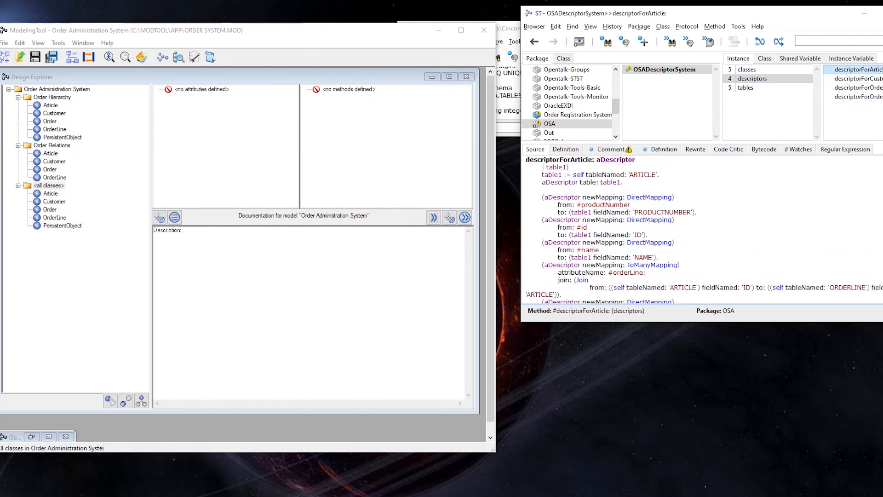
Step: Examine the class-side methods of PersistentObject in the Order Registration System package
left_click(578, 115)
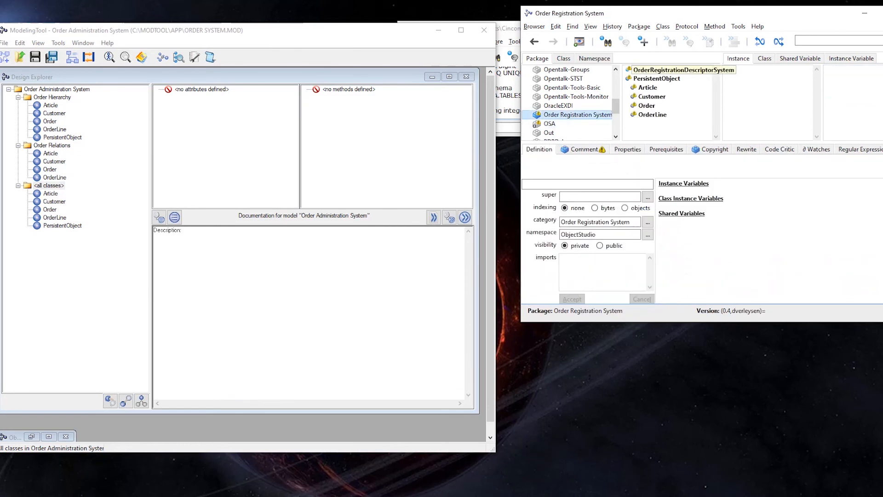
left_click(657, 79)
left_click(765, 58)
left_click(847, 115)
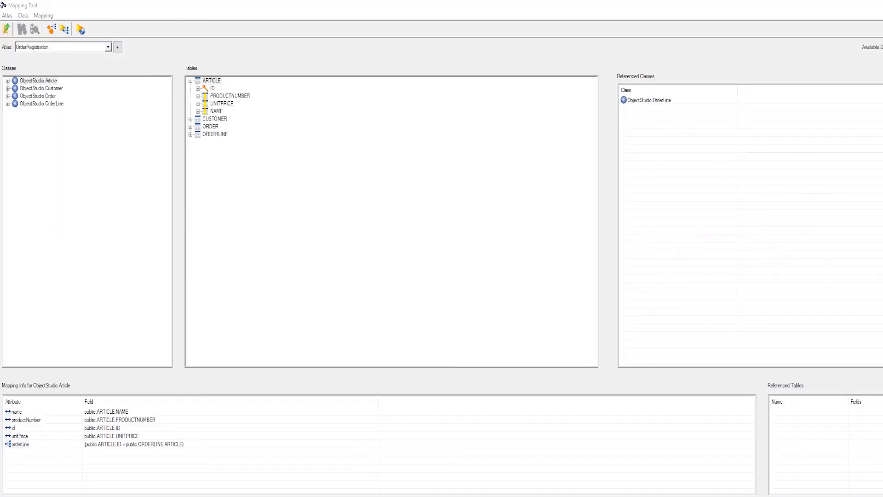
Step: View the database rows of the ARTICLE table in the OrderRegistration atlas, then close the listing
left_click(212, 81)
right_click(219, 81)
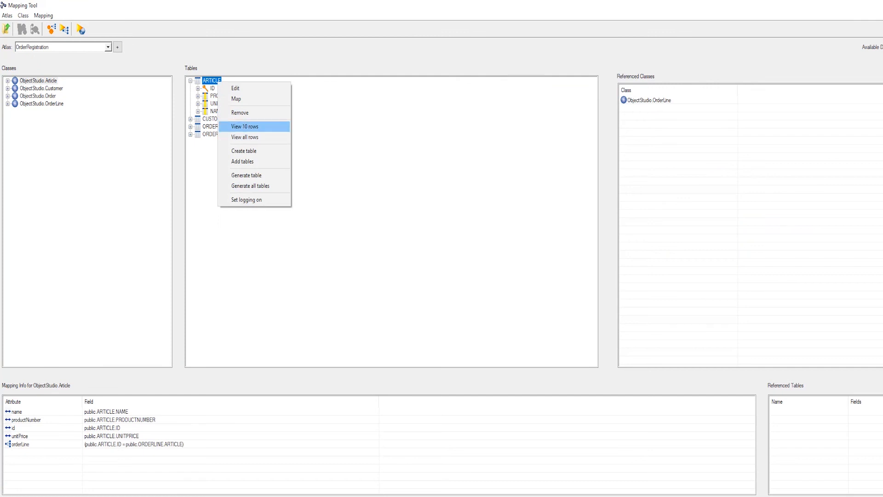
left_click(239, 126)
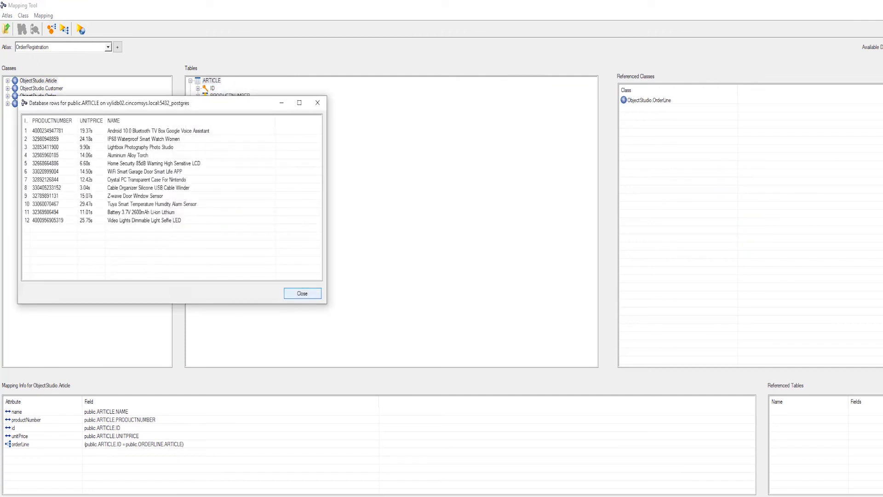
left_click(302, 293)
Step: View all database rows of the ORDER table, then close the listing
left_click(210, 127)
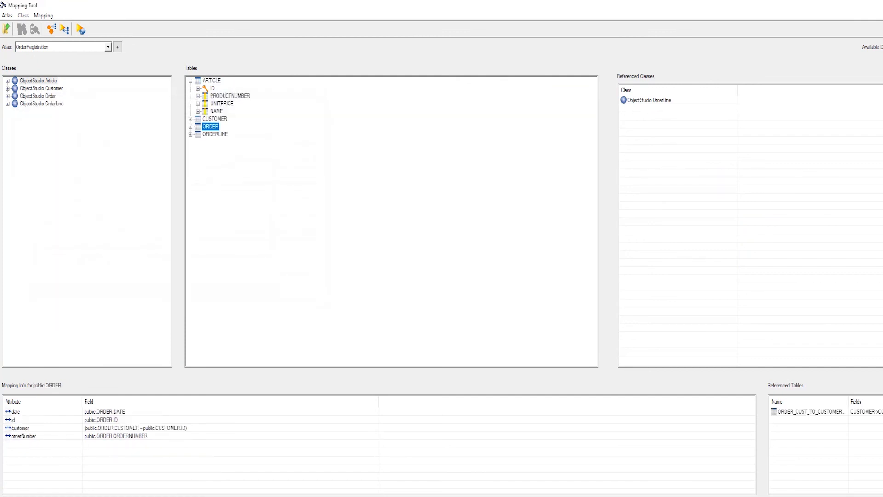
right_click(210, 127)
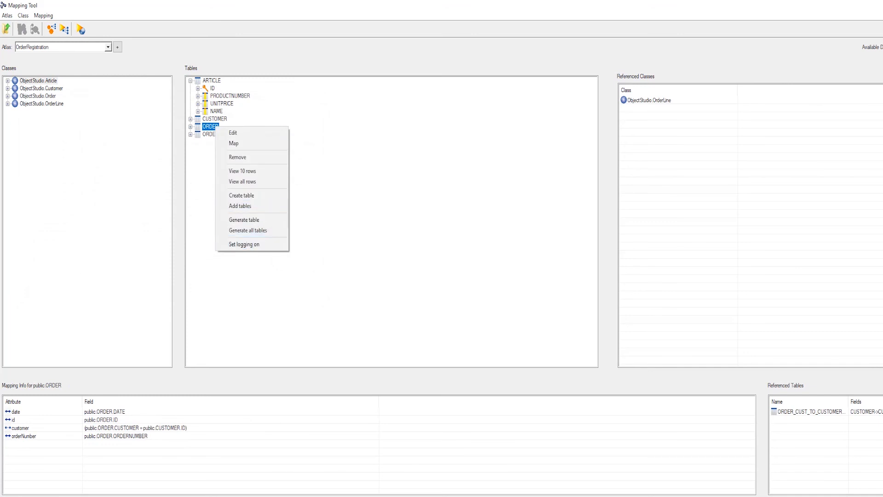
left_click(239, 181)
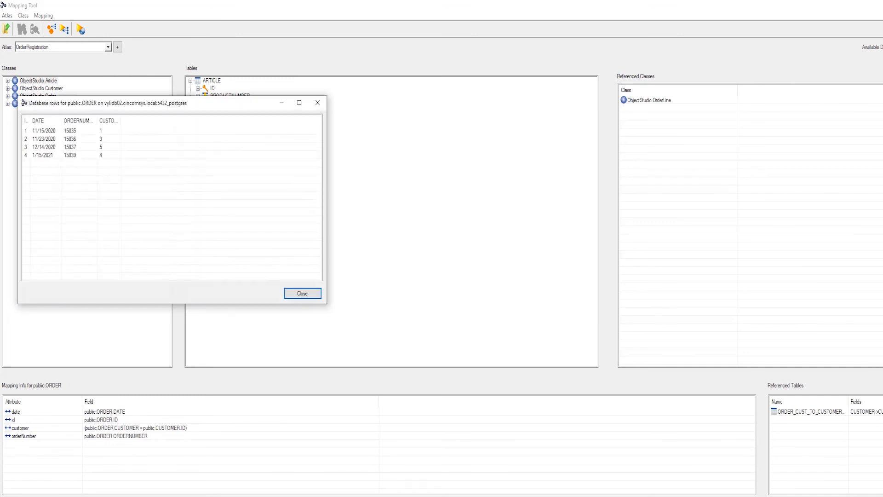
left_click(302, 293)
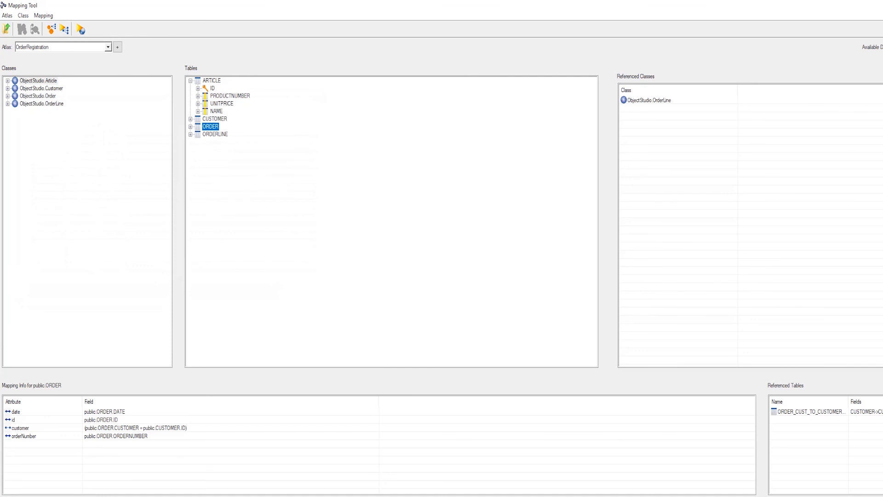
Step: Inspect the Customer class's objects and examine one customer's id, name and order values
left_click(41, 89)
right_click(46, 88)
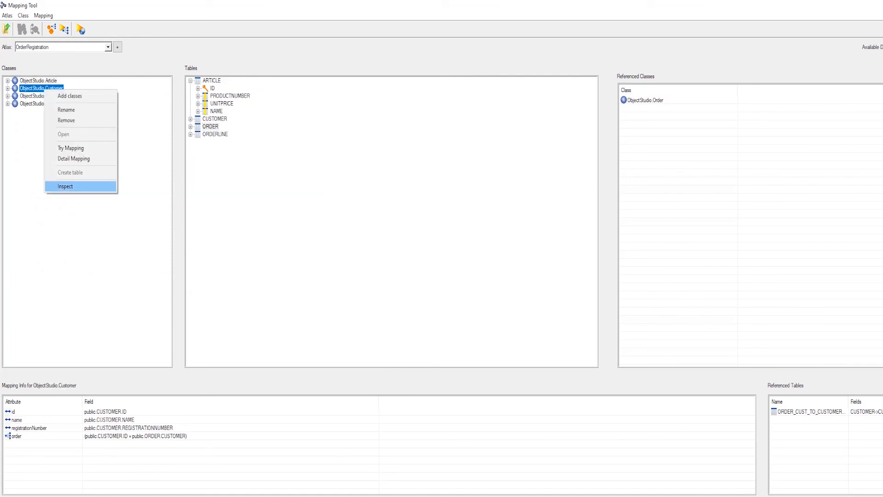
left_click(76, 185)
double_click(417, 207)
left_click(418, 208)
left_click(422, 216)
left_click(422, 224)
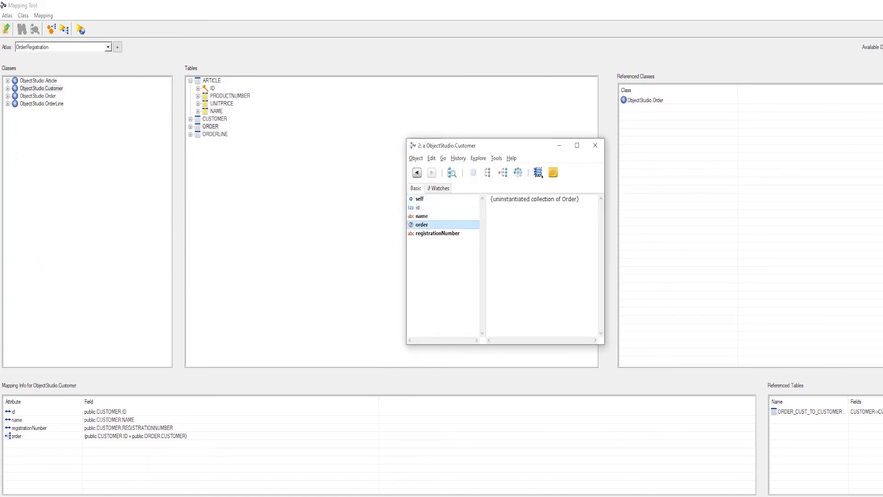
Step: Examine the customer's registrationNumber and order collection, then inspect the Customer class's objects again
left_click(437, 233)
double_click(422, 224)
left_click(417, 173)
left_click(596, 145)
right_click(59, 88)
left_click(76, 185)
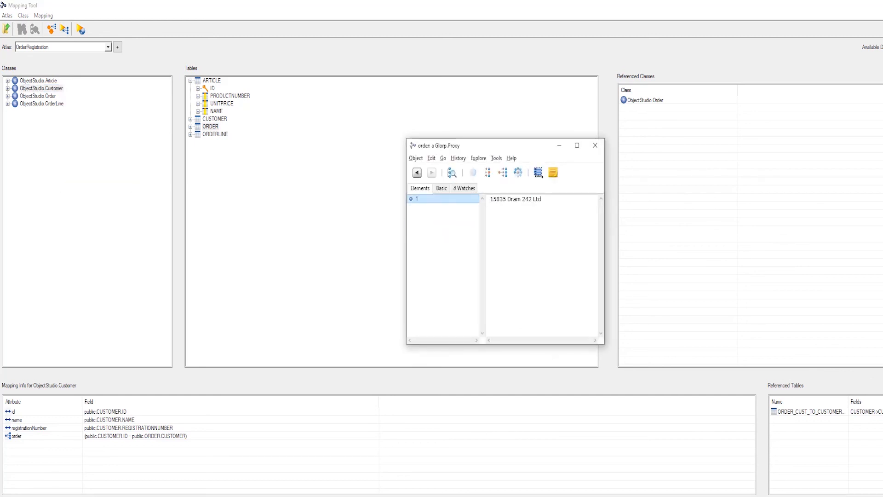
Step: Open the first order in the customer's order collection and examine its date, id, orderNumber and orderLine values
double_click(418, 198)
left_click(420, 216)
left_click(417, 224)
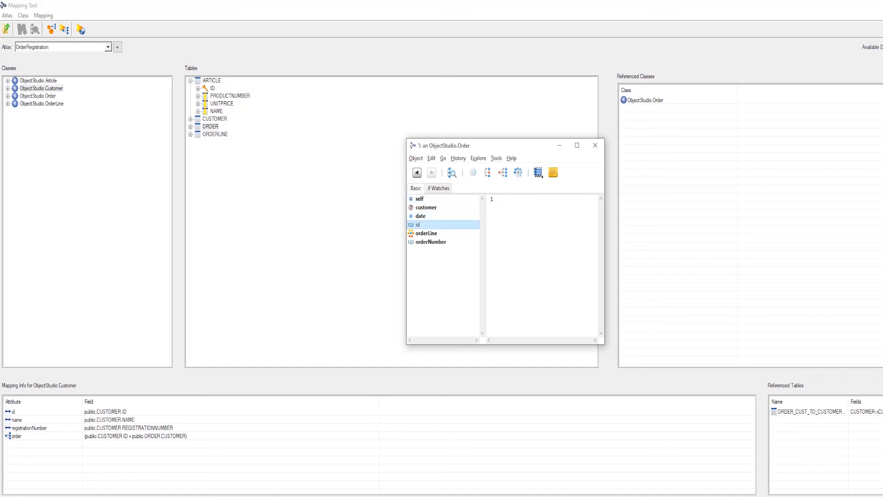
left_click(431, 242)
double_click(427, 234)
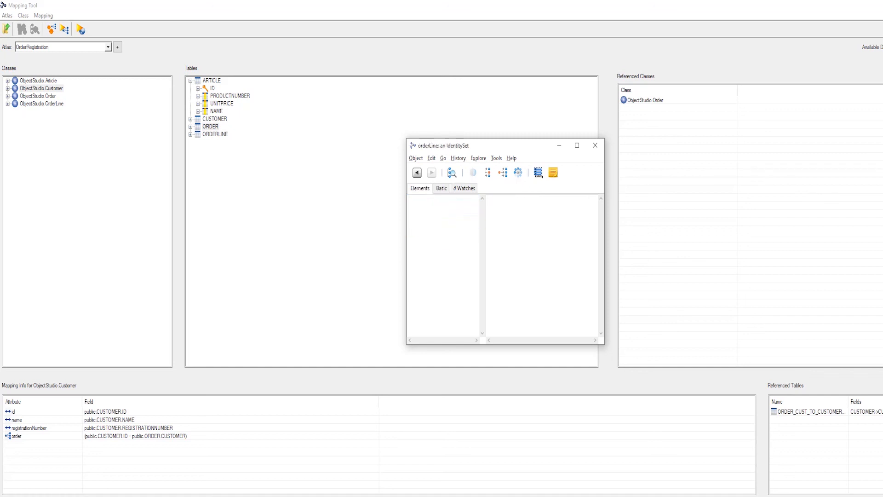
left_click(417, 173)
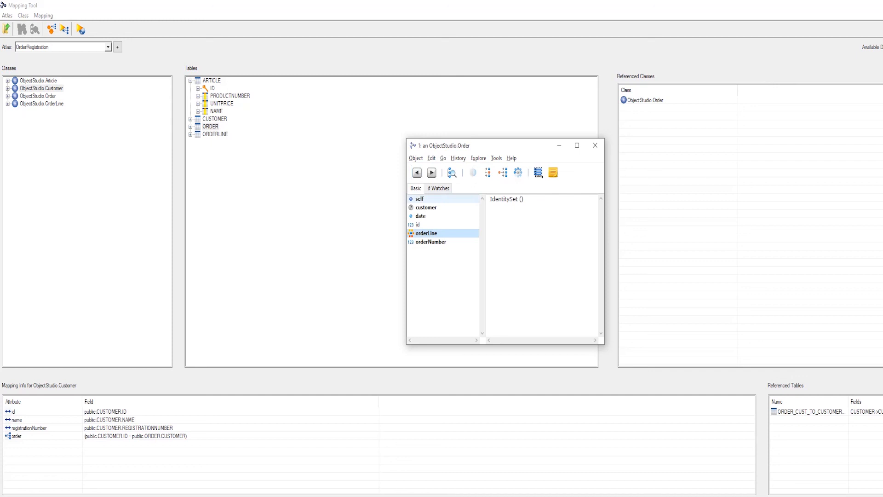
Step: Inspect the OrderLine class's objects, examine the first order line's order and self values, and return to the class list
right_click(26, 104)
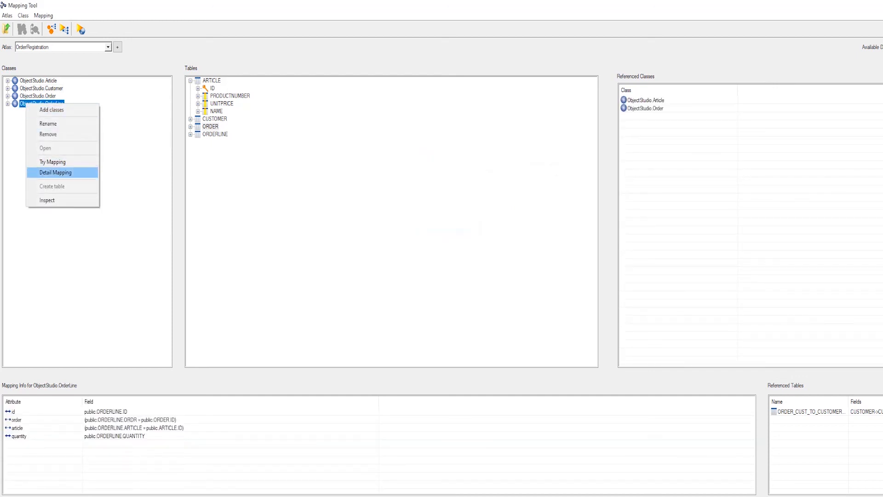
left_click(47, 200)
left_click(417, 208)
left_click(417, 216)
double_click(417, 198)
left_click(422, 225)
left_click(419, 199)
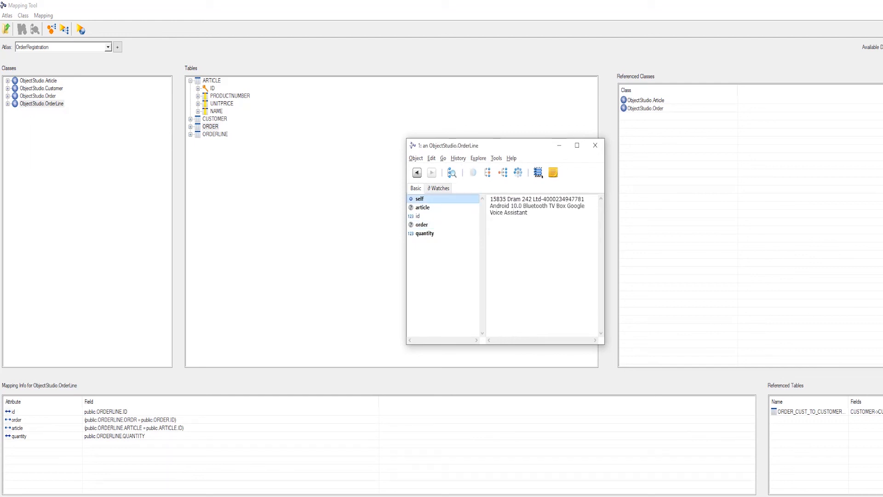
left_click(41, 104)
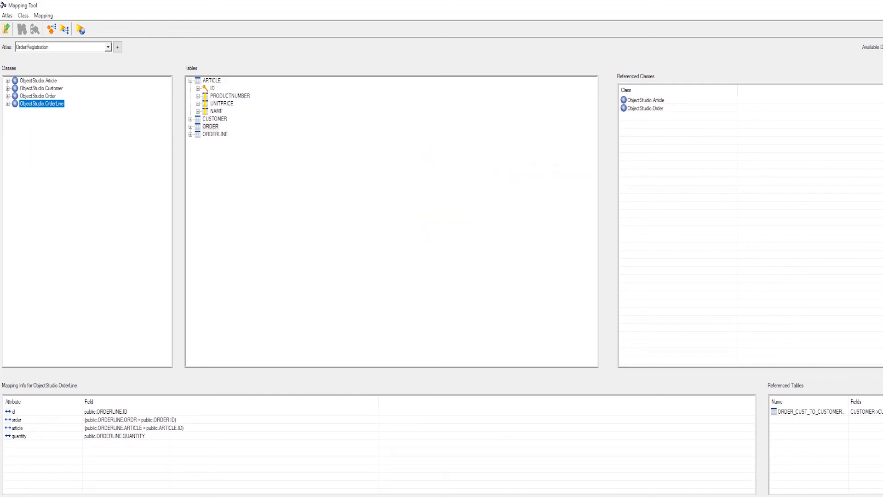